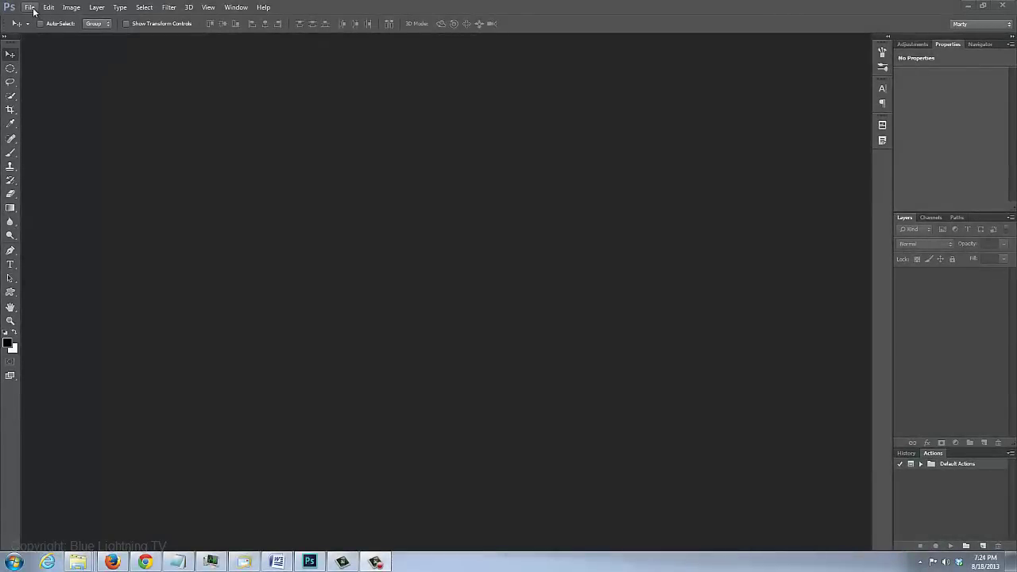
# Create a new 1920 x 1080 px document at 150 pixels per inch.
pyautogui.click(29, 9)
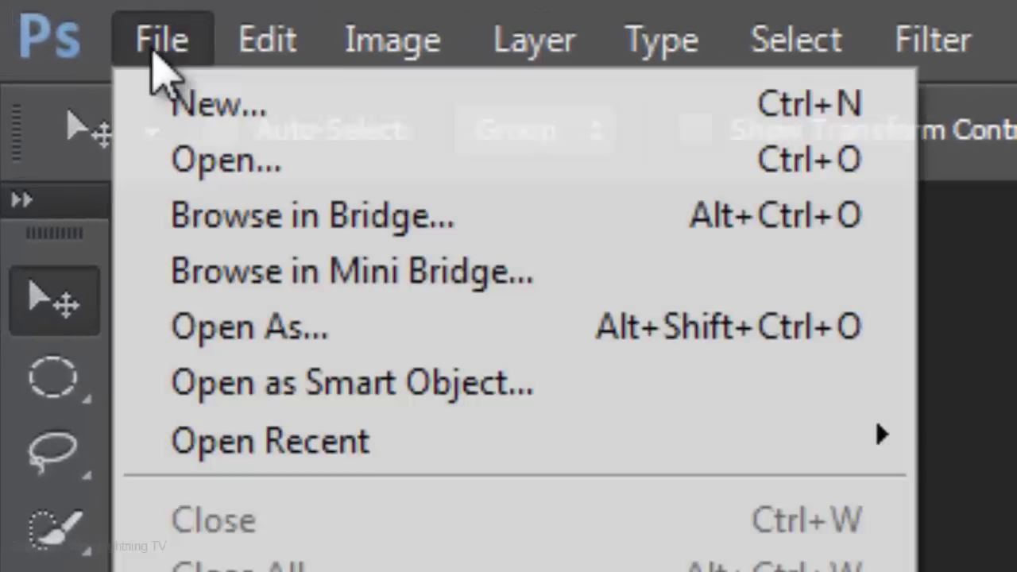
pyautogui.click(206, 111)
pyautogui.click(454, 202)
pyautogui.press('BackSpace')
pyautogui.press('BackSpace')
pyautogui.press('BackSpace')
pyautogui.write('1920')
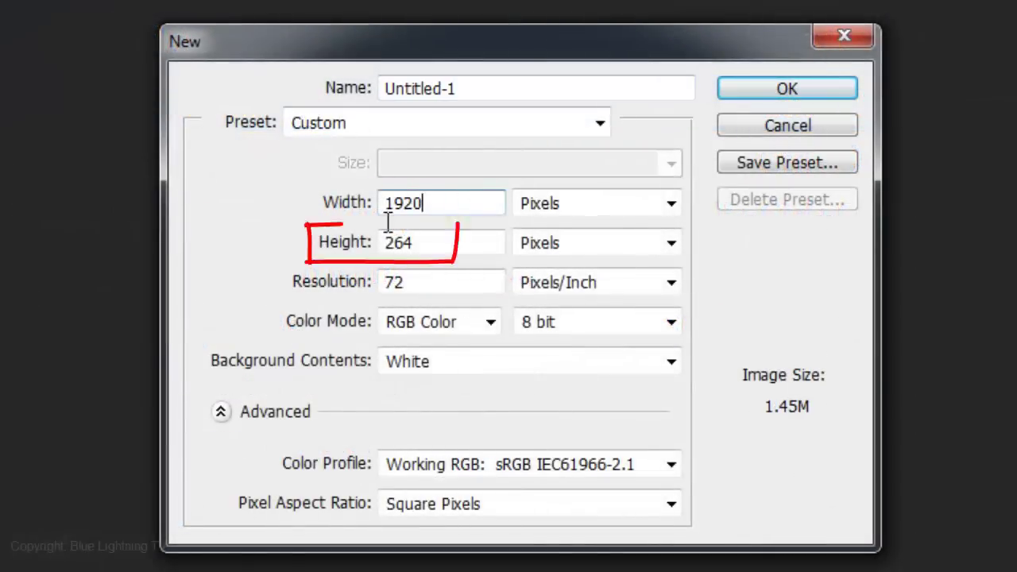
pyautogui.doubleClick(391, 240)
pyautogui.write('1080')
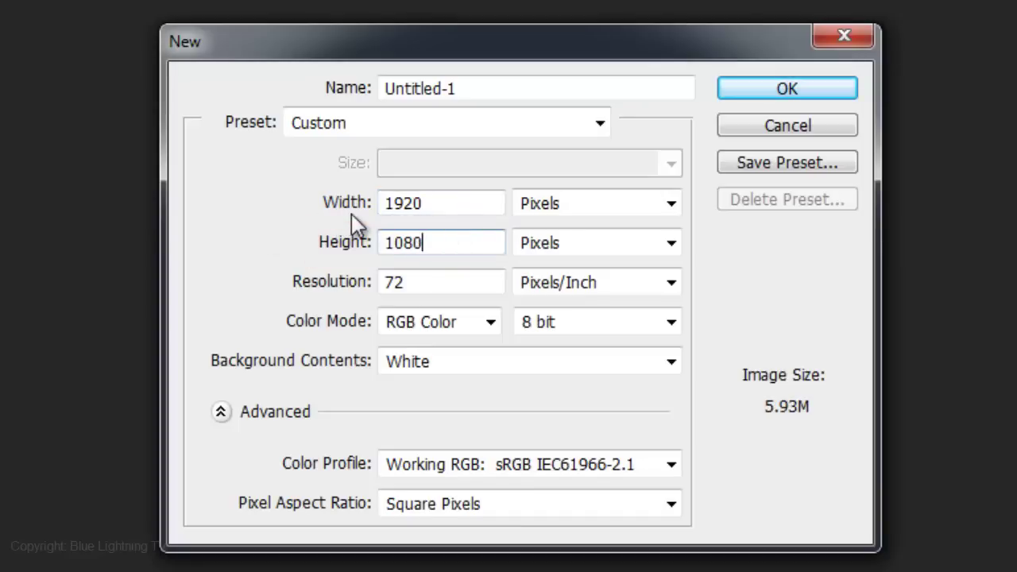
pyautogui.doubleClick(413, 282)
pyautogui.write('150')
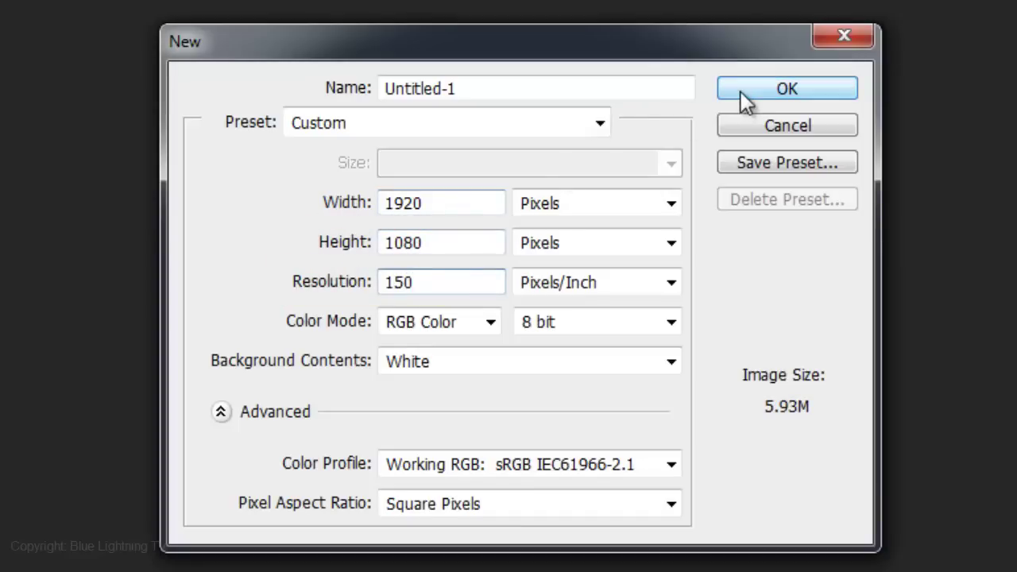
pyautogui.click(736, 95)
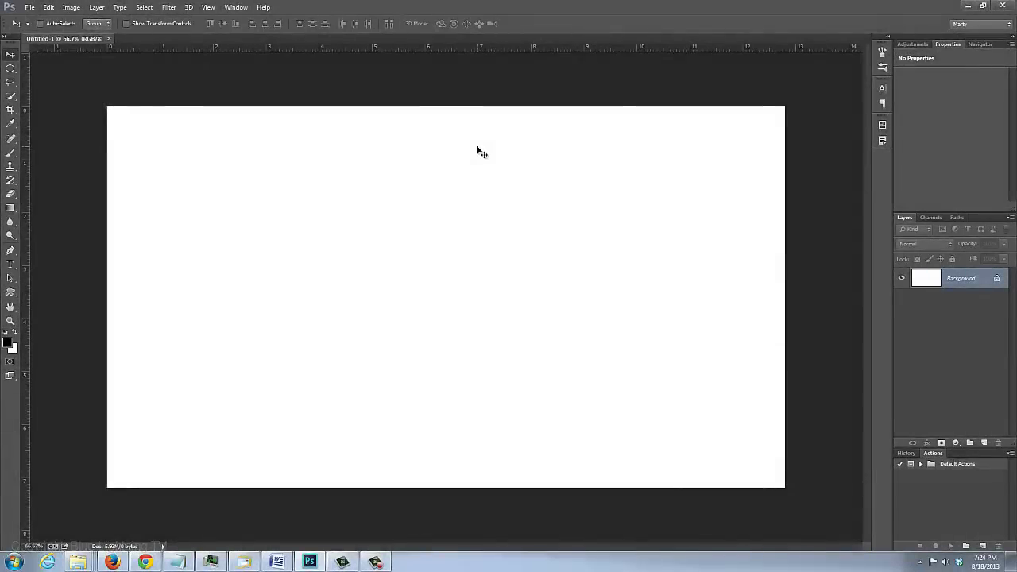
# Fit Untitled-1 to the window, reset default colours, and fill the canvas with black.
pyautogui.hotkey('ctrl', '0')
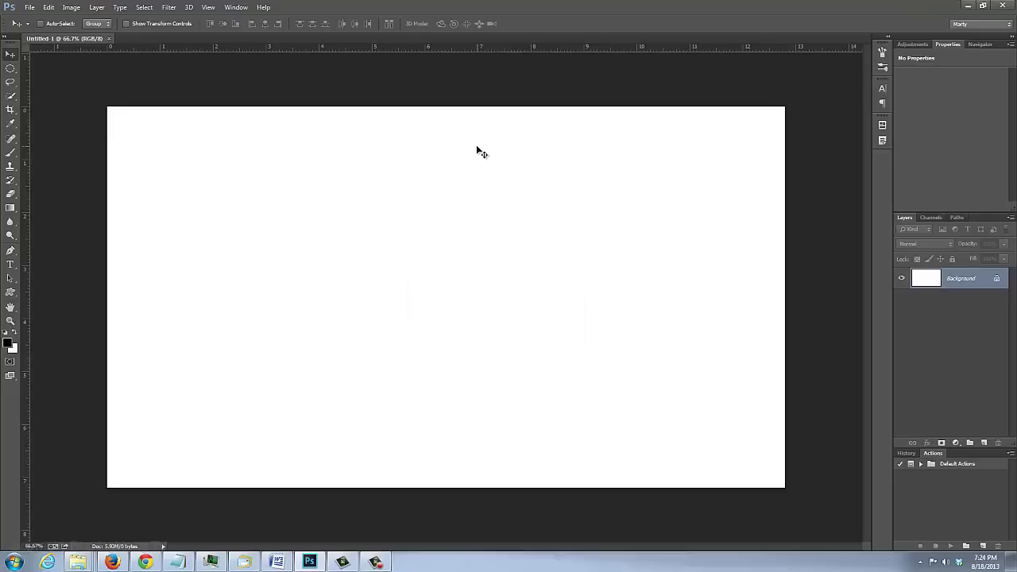
pyautogui.hotkey('ctrl', '0')
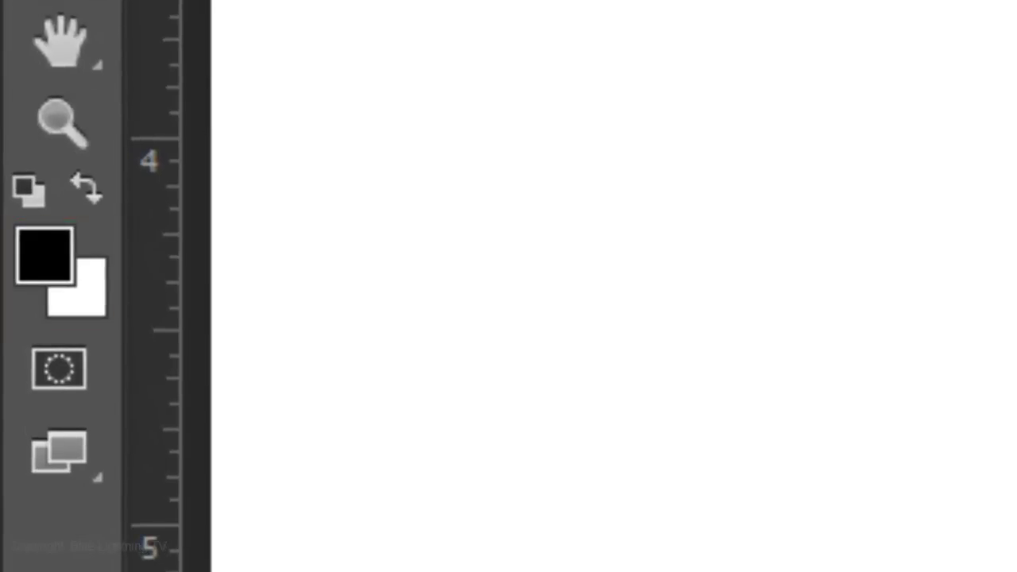
pyautogui.press('d')
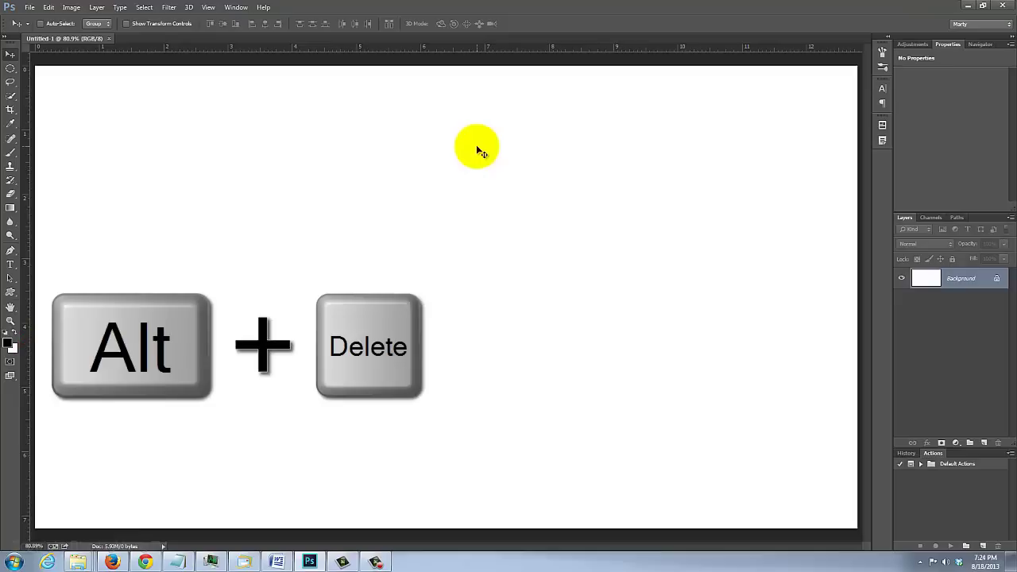
pyautogui.hotkey('alt', 'Delete')
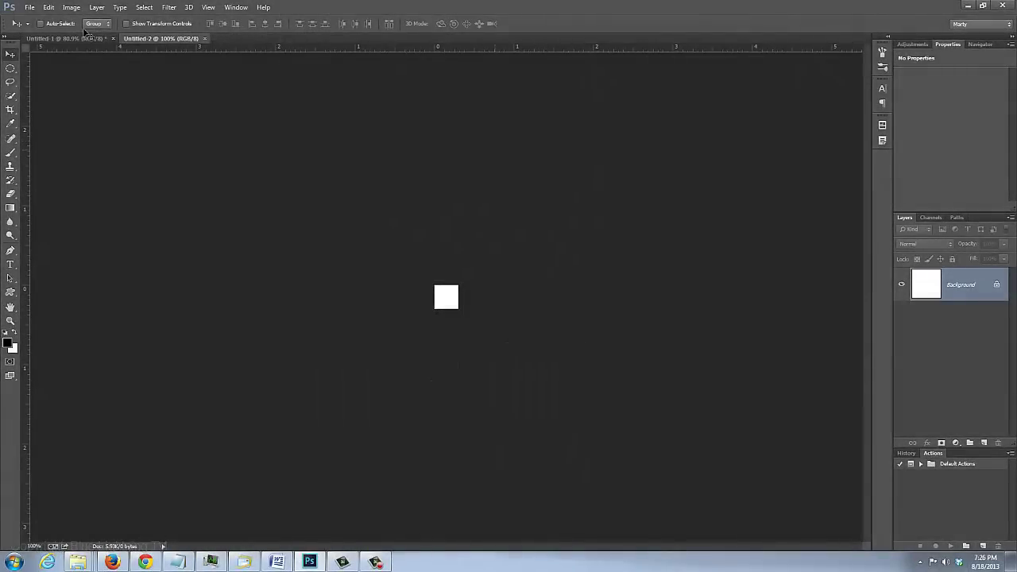
# Fill the tiny document black, duplicate it into Layer 1, and check View snapping.
pyautogui.hotkey('ctrl', '0')
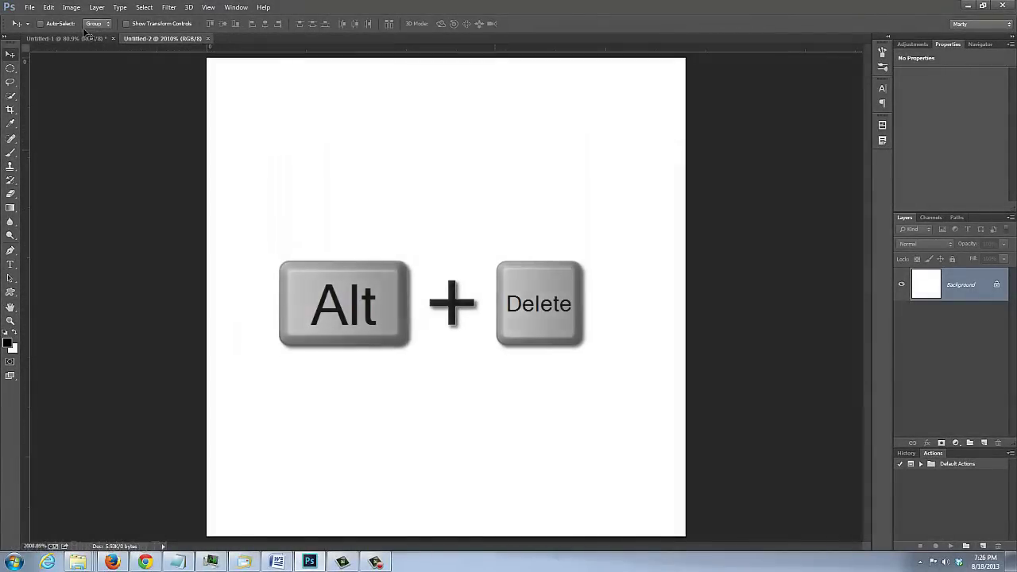
pyautogui.hotkey('alt', 'Delete')
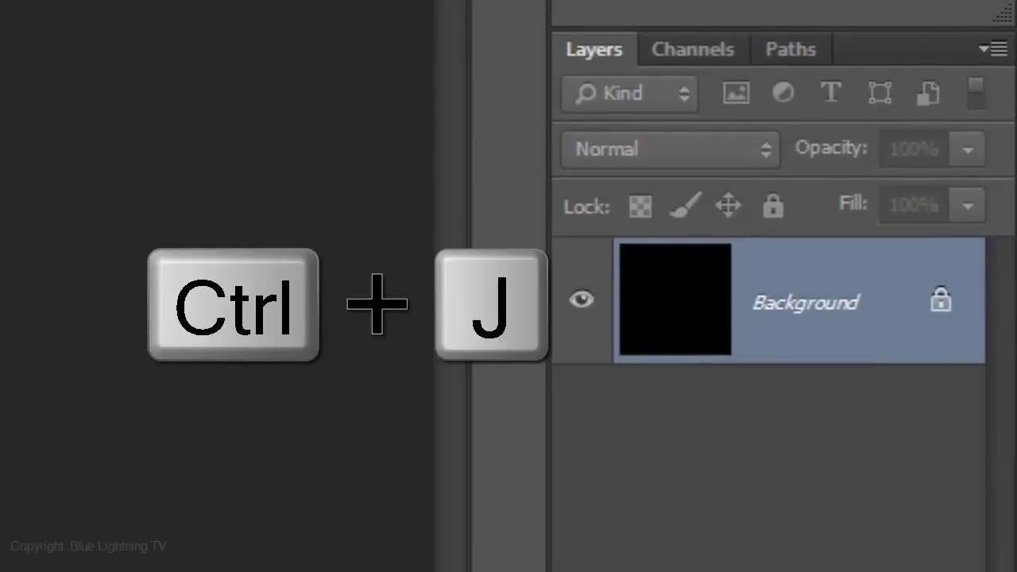
pyautogui.hotkey('ctrl', 'j')
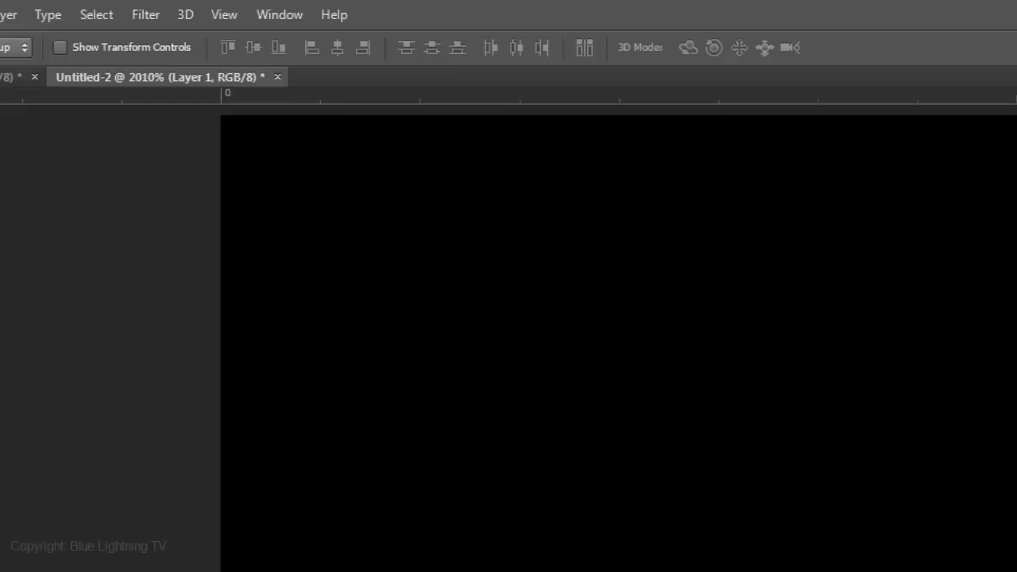
pyautogui.hotkey('alt', 'v')
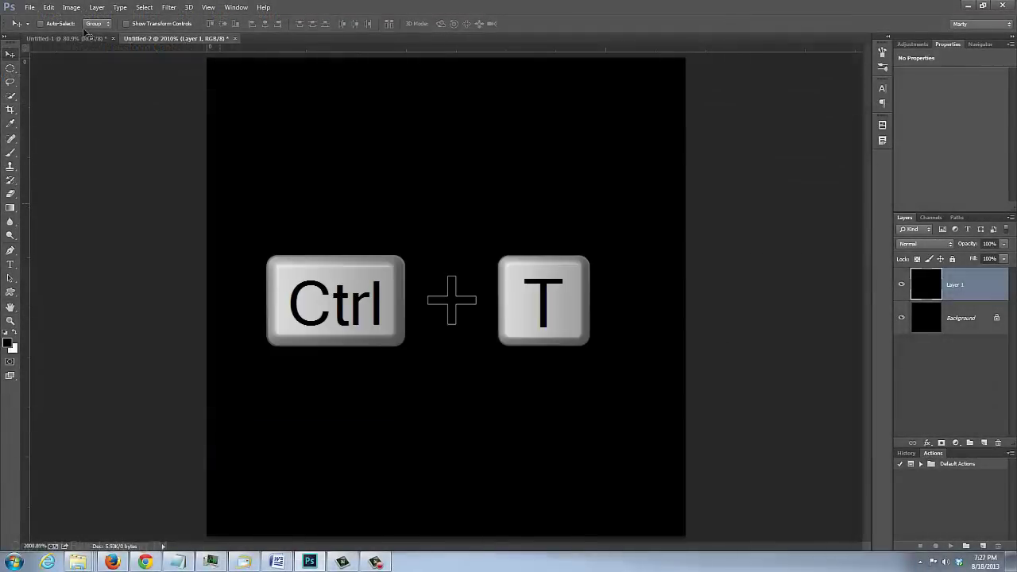
# Snap a vertical and a horizontal guide to the canvas centre using the transform bounds.
pyautogui.hotkey('ctrl', 't')
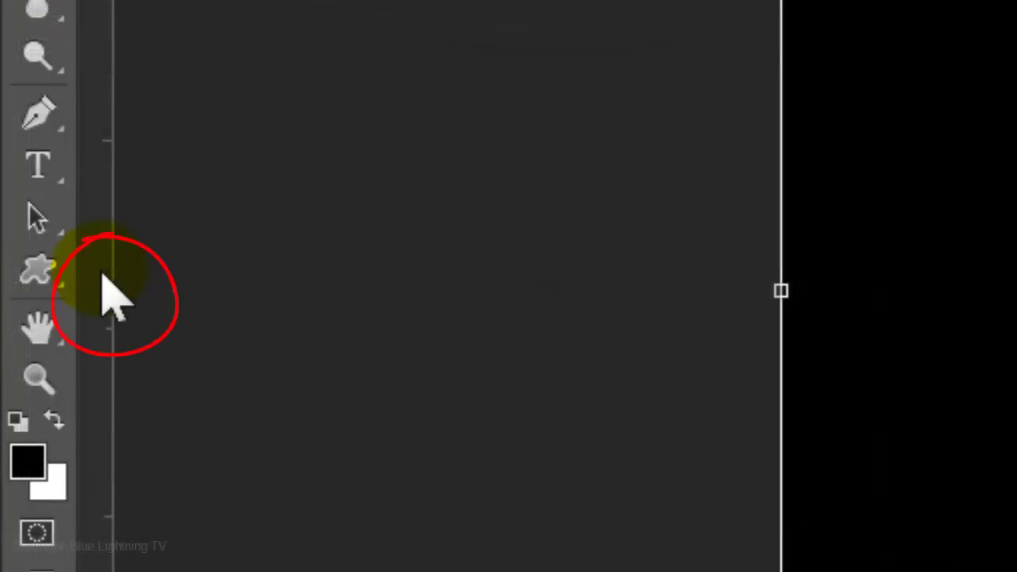
pyautogui.moveTo(103, 276); pyautogui.dragTo(1016, 225)
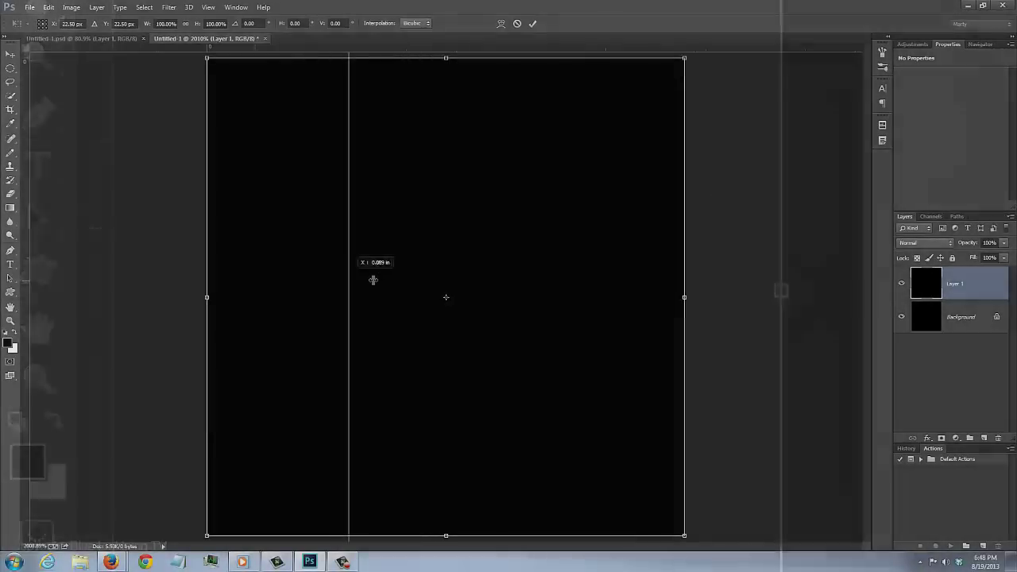
pyautogui.moveTo(390, 280); pyautogui.dragTo(446, 279)
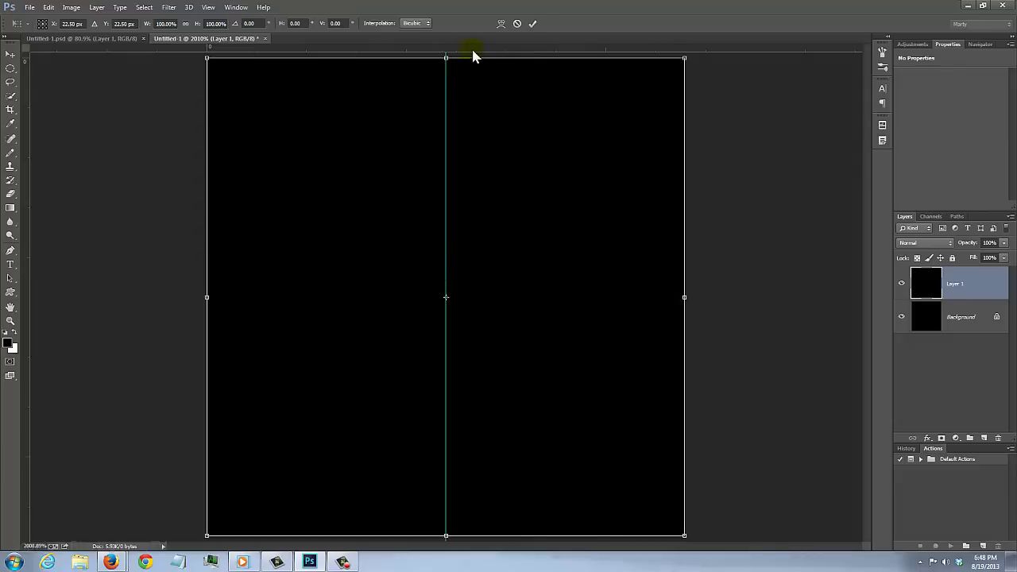
pyautogui.moveTo(472, 54); pyautogui.dragTo(467, 298)
pyautogui.press('Return')
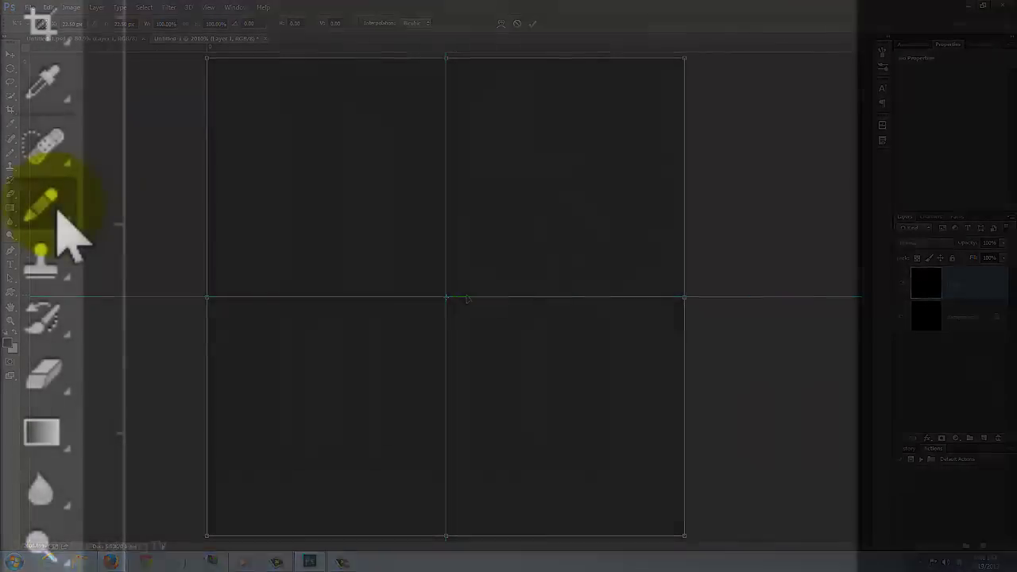
# Draw 2 px white pencil lines along both guides and merge Layer 1 into the Background.
pyautogui.click(14, 156)
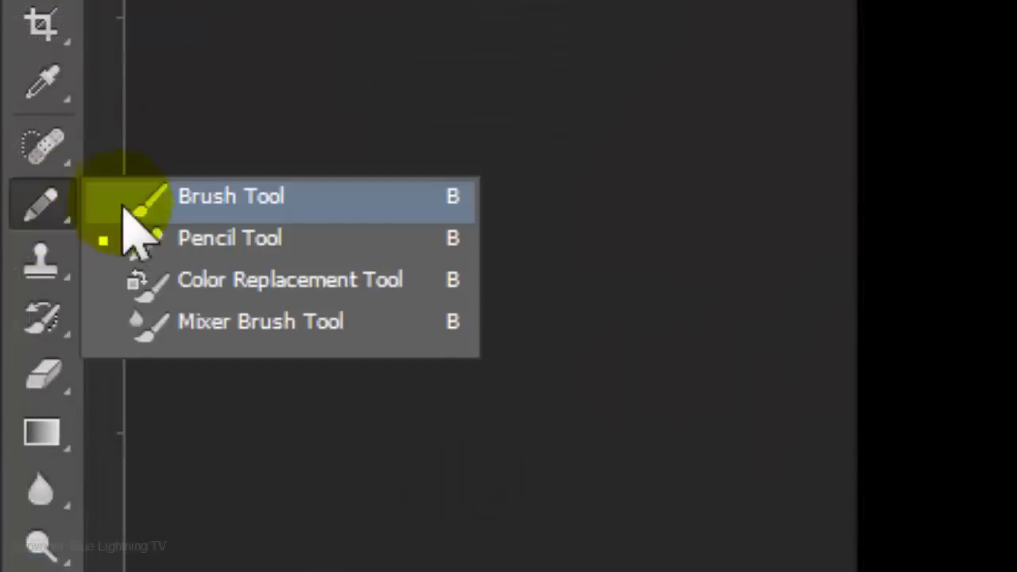
pyautogui.click(182, 238)
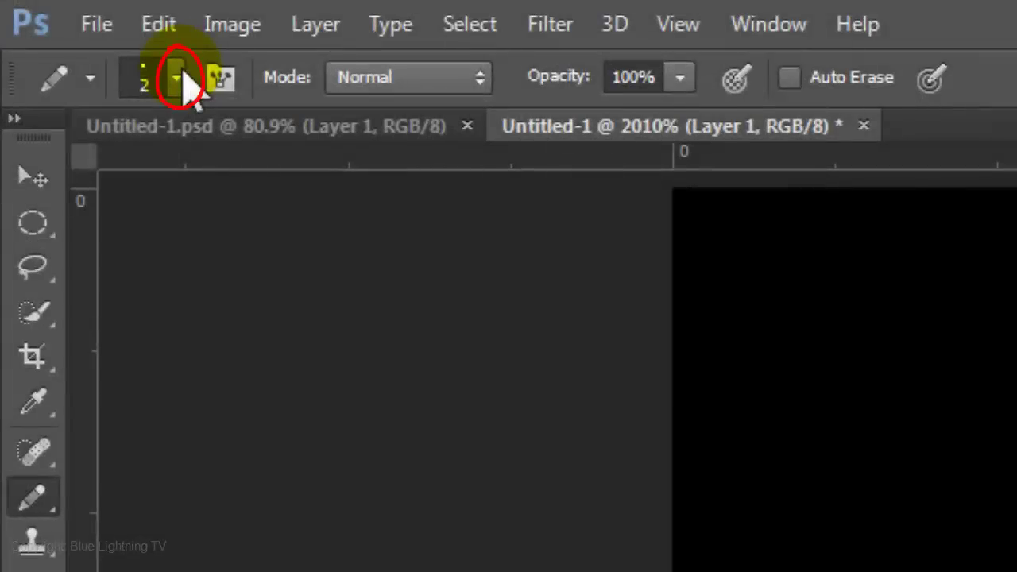
pyautogui.click(177, 78)
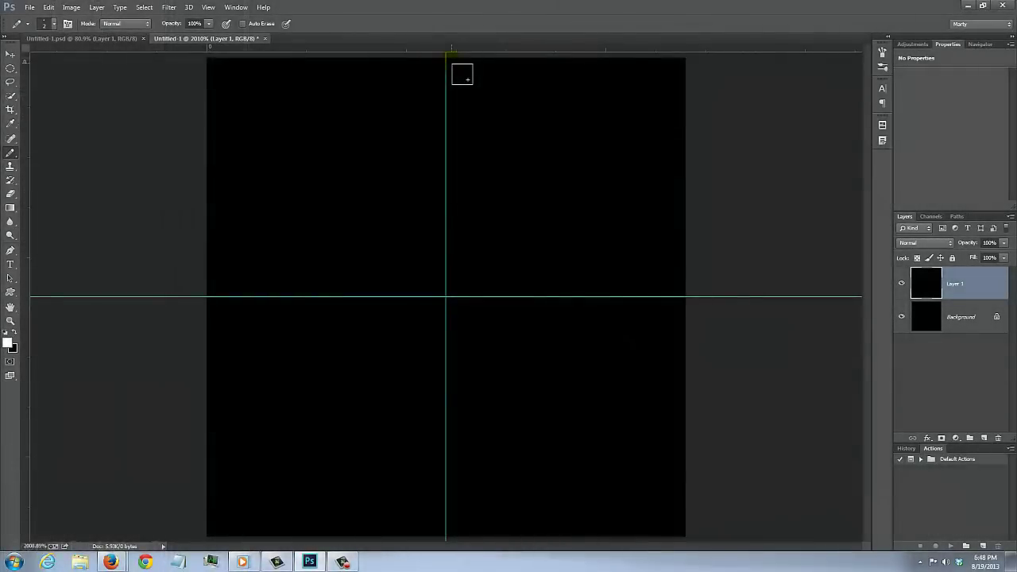
pyautogui.moveTo(462, 75)
pyautogui.mouseDown()
pyautogui.moveTo(430, 219)
pyautogui.moveTo(469, 438)
pyautogui.moveTo(453, 525)
pyautogui.moveTo(464, 550)
pyautogui.mouseUp()
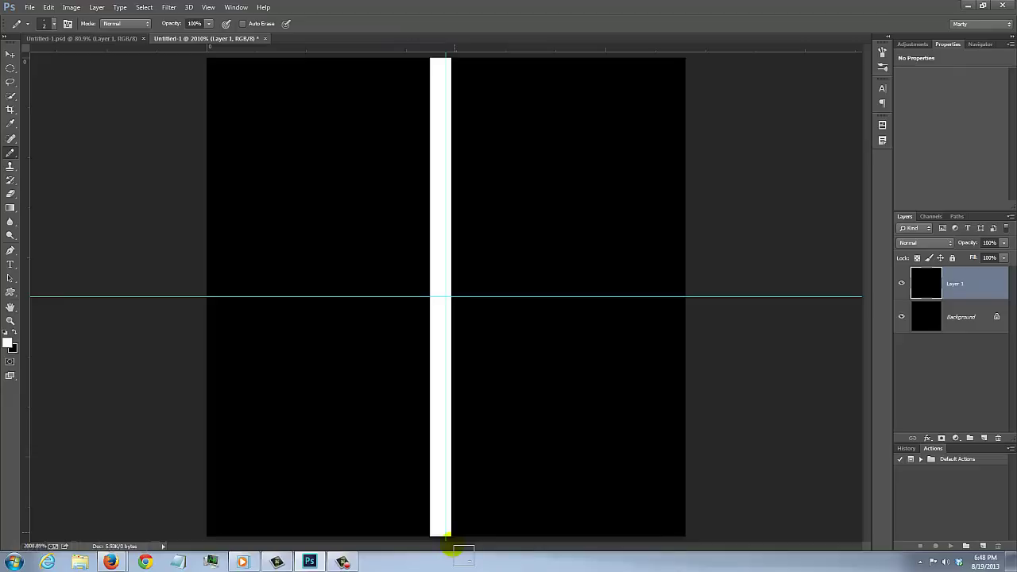
pyautogui.moveTo(220, 313)
pyautogui.mouseDown()
pyautogui.moveTo(416, 310)
pyautogui.moveTo(740, 325)
pyautogui.mouseUp()
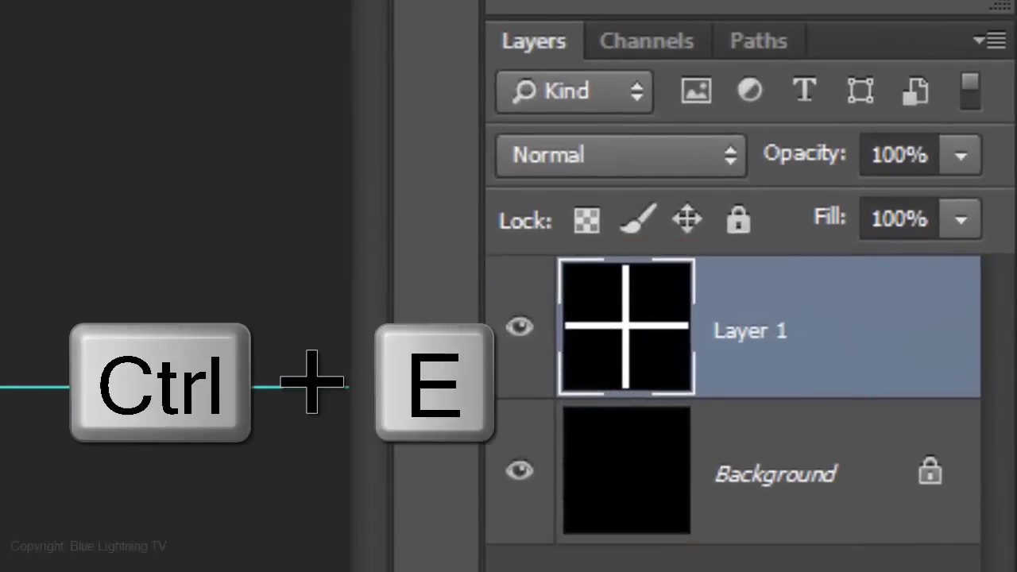
pyautogui.hotkey('ctrl', 'e')
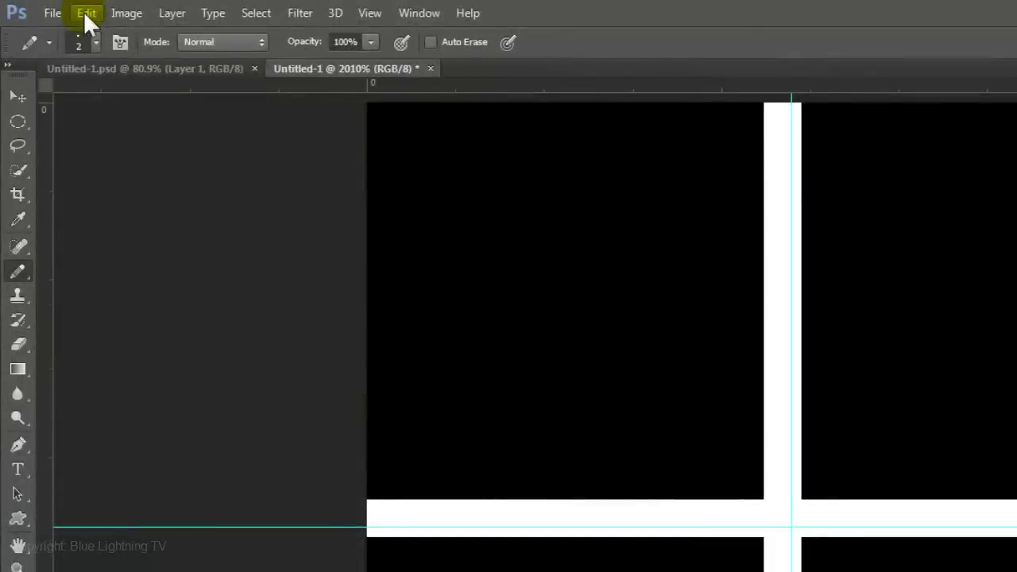
# Define the white cross tile as a pattern named GRID.
pyautogui.click(87, 14)
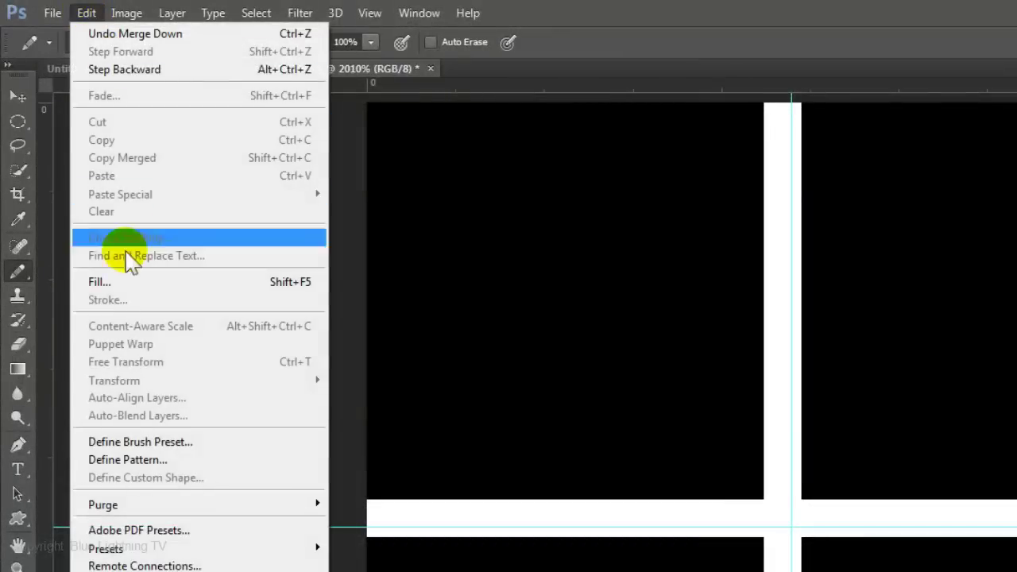
pyautogui.click(135, 465)
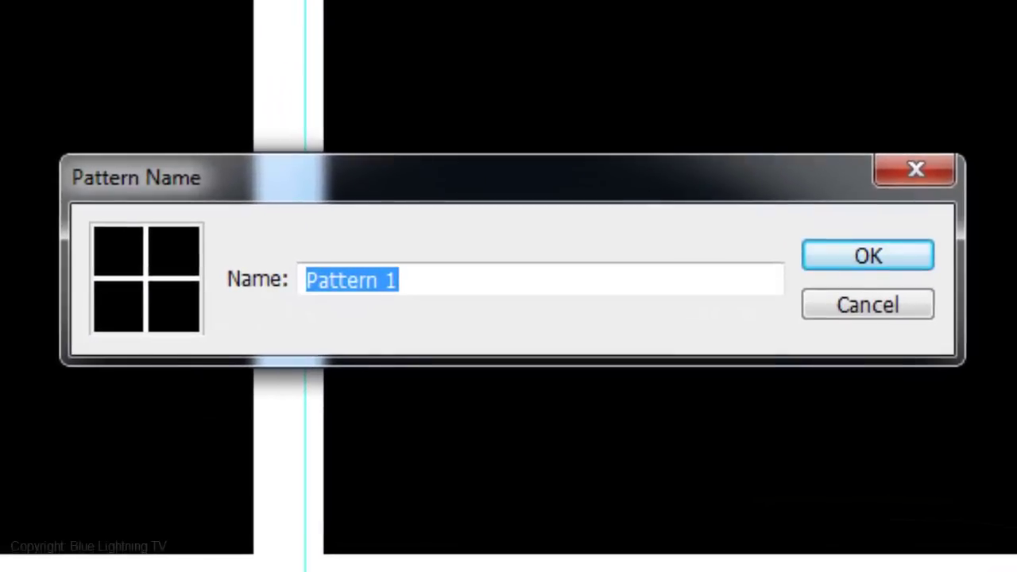
pyautogui.write('GRID')
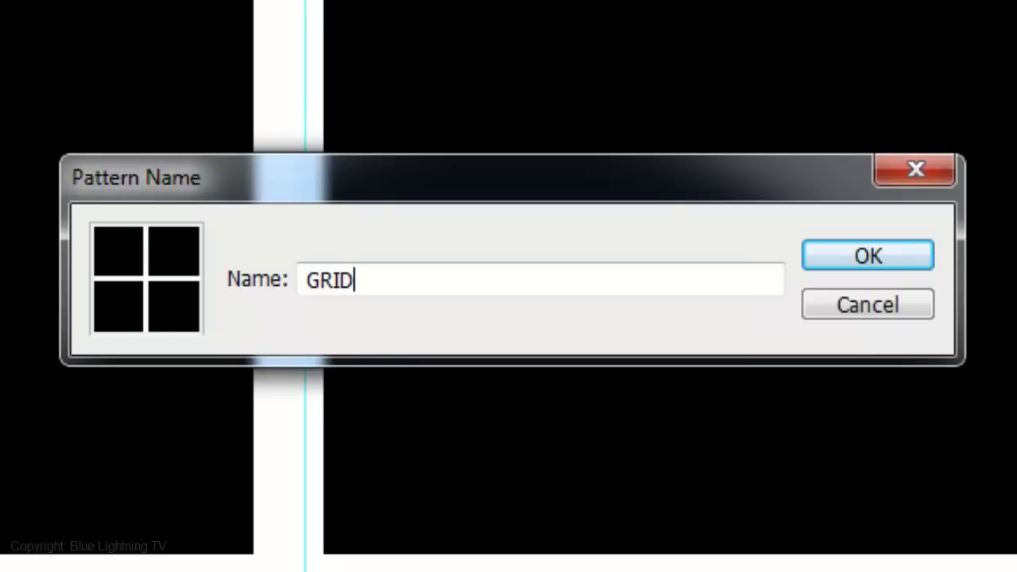
pyautogui.press('Return')
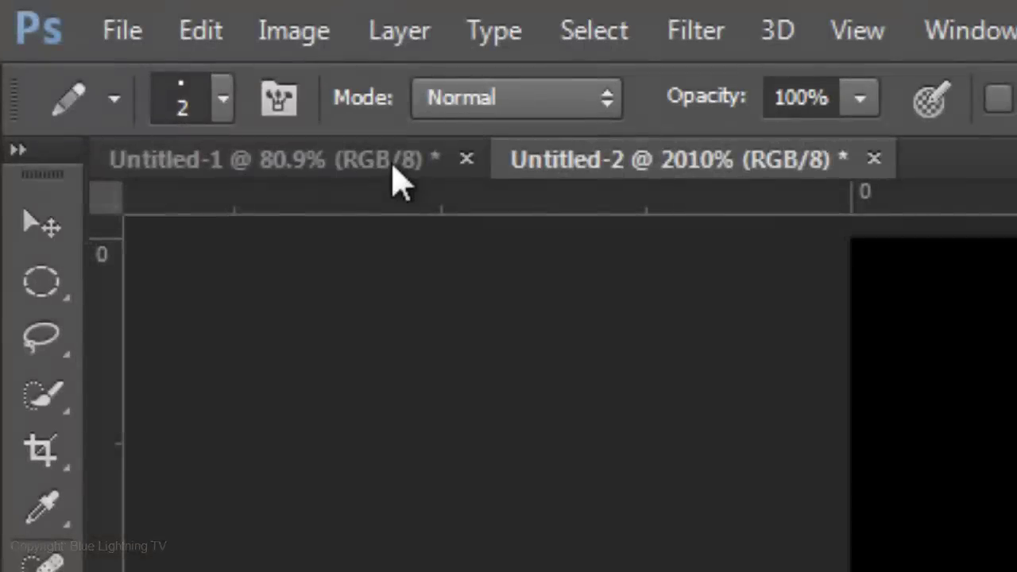
# Duplicate Untitled-1's background and give Layer 1 a GRID Pattern Overlay.
pyautogui.click(397, 177)
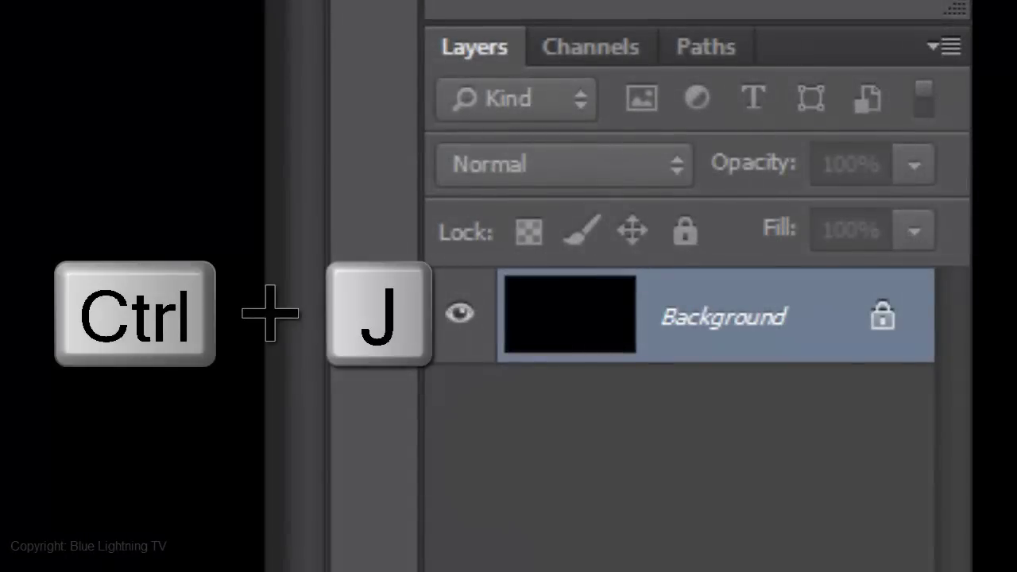
pyautogui.hotkey('ctrl', 'j')
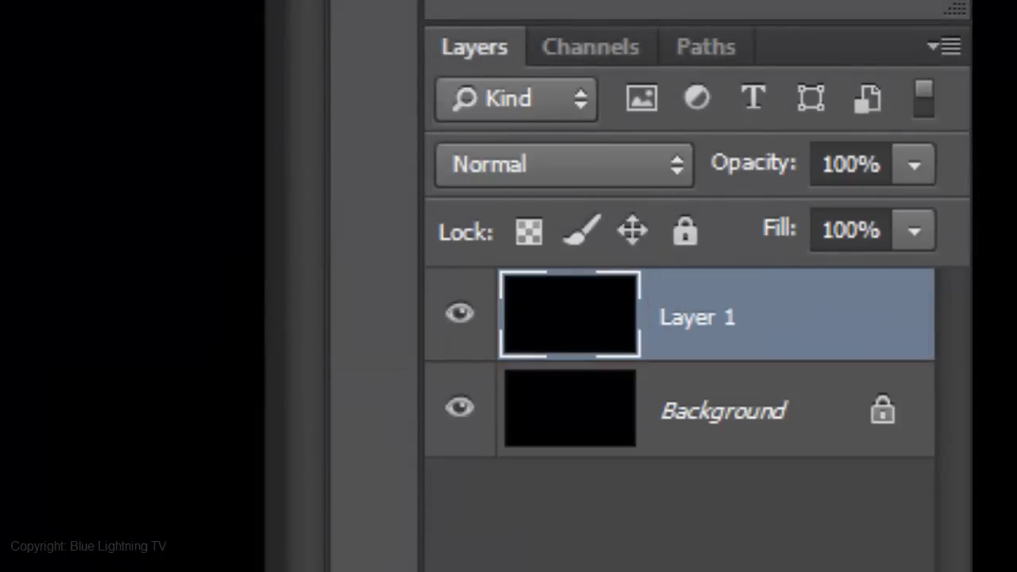
pyautogui.doubleClick(597, 329)
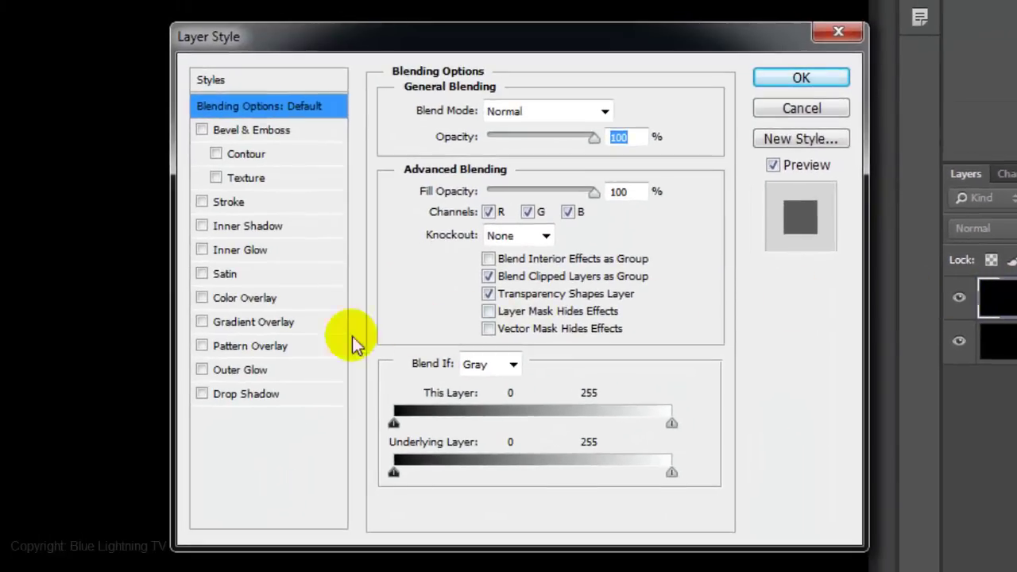
pyautogui.click(75, 359)
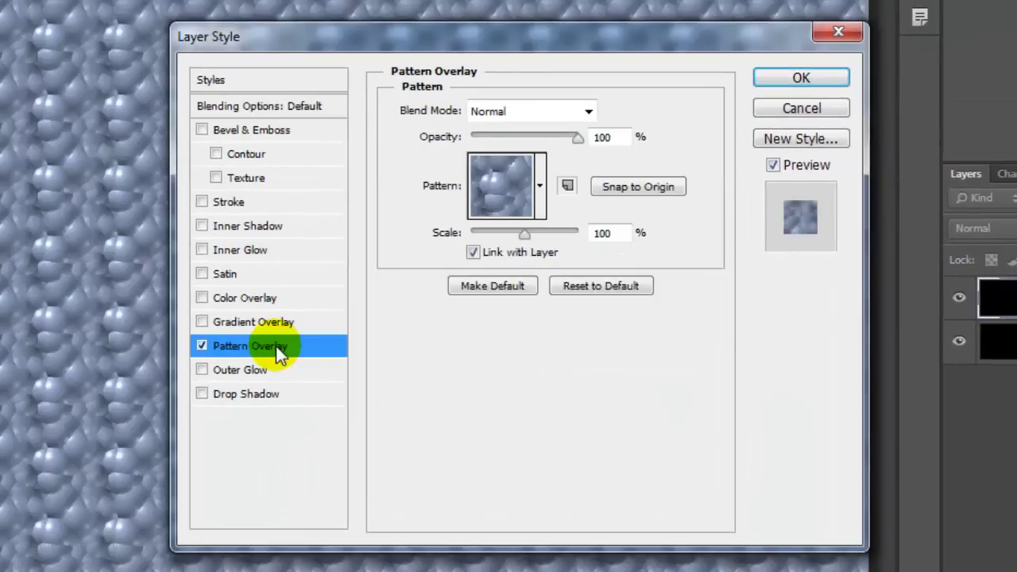
pyautogui.click(539, 188)
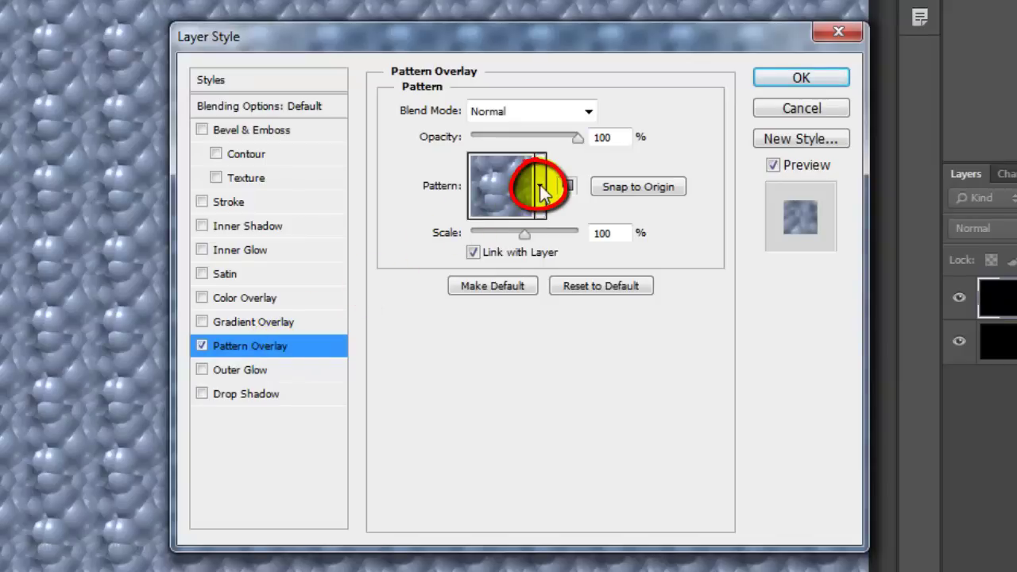
pyautogui.click(584, 254)
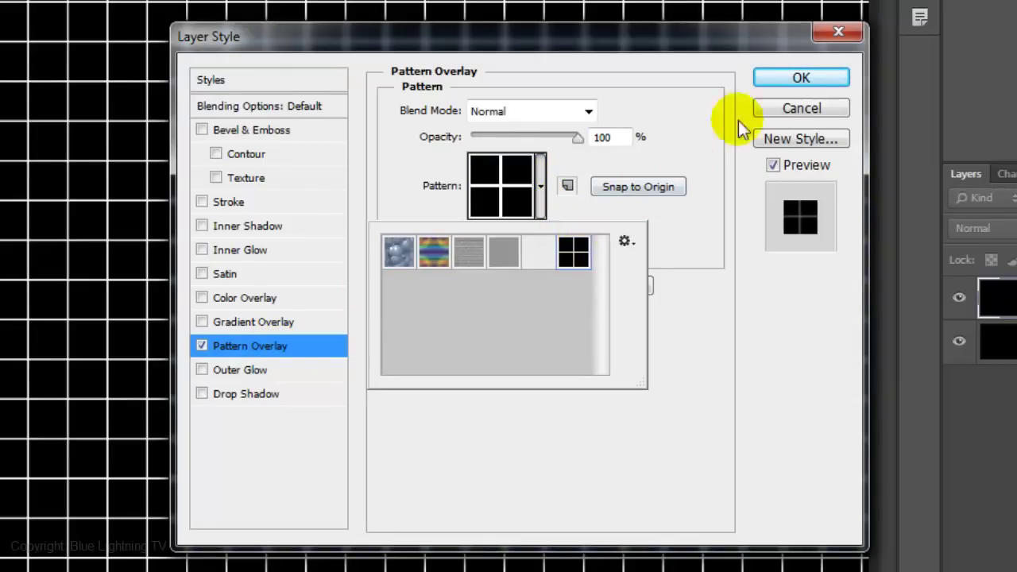
pyautogui.click(799, 79)
pyautogui.click(798, 79)
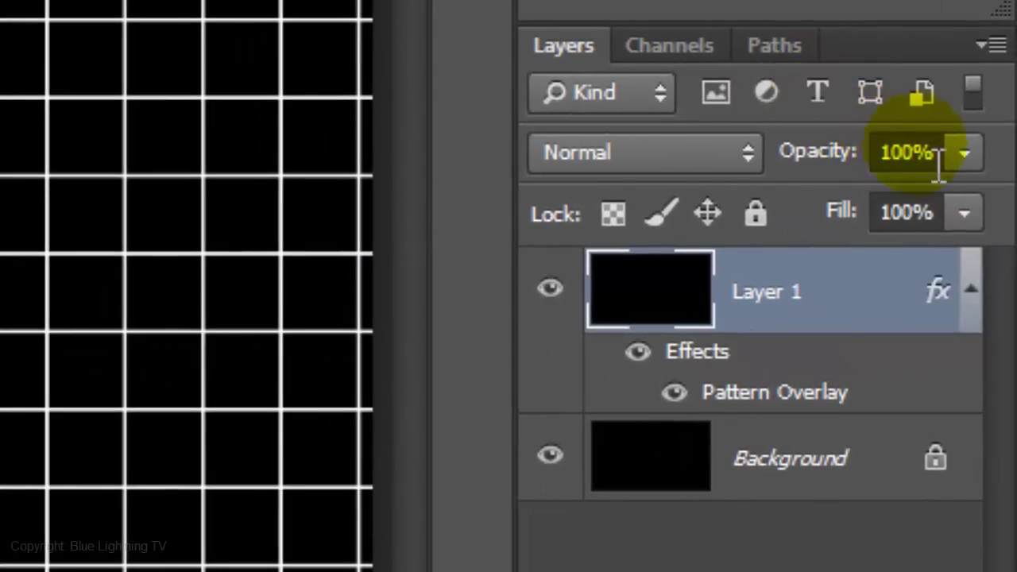
# Lower the grid layer to 10% opacity and merge it into the Background.
pyautogui.click(942, 161)
pyautogui.write('10')
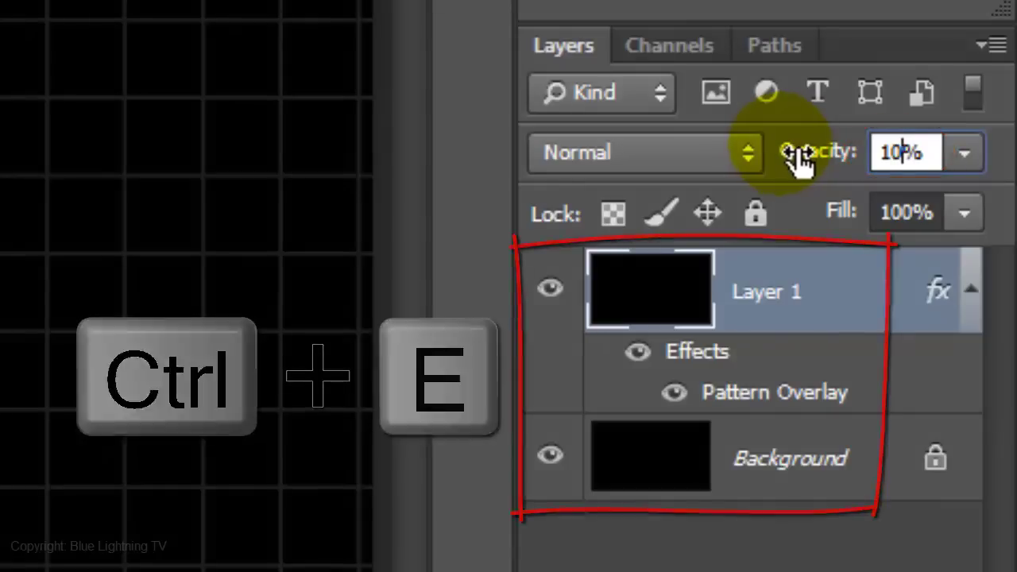
pyautogui.hotkey('ctrl', 'e')
pyautogui.rightClick(50, 208)
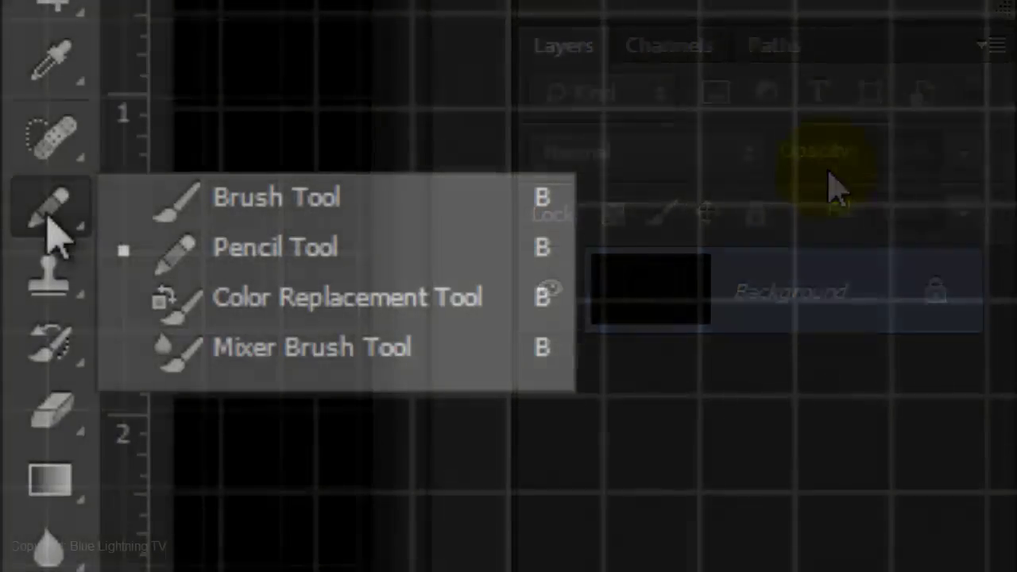
# Switch to the soft Brush, enlarge it to 900 px, and set 70% opacity.
pyautogui.click(269, 209)
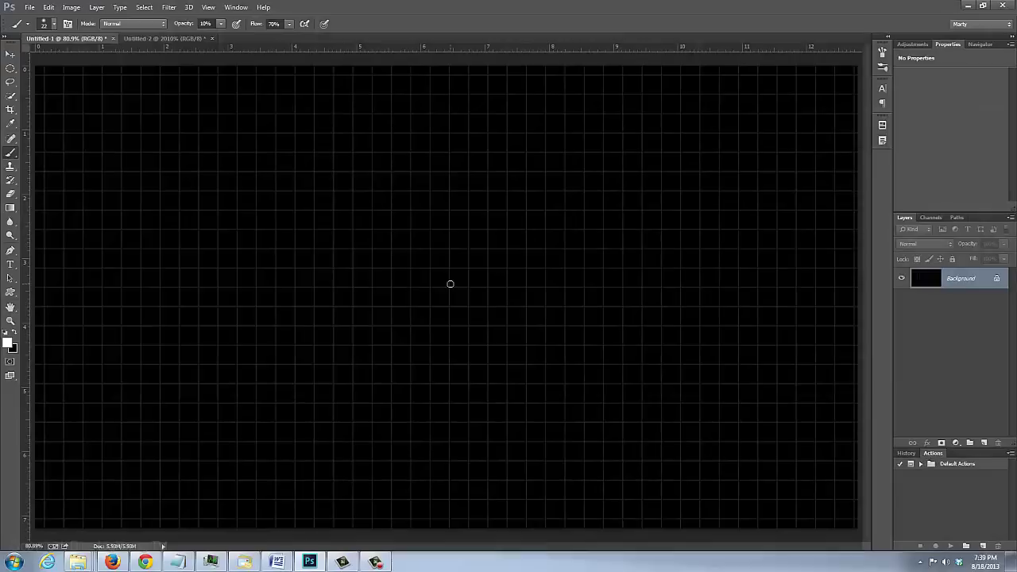
pyautogui.press(']')
pyautogui.press(']')
pyautogui.press('[')
pyautogui.press(']')
pyautogui.press(']')
pyautogui.press(']')
pyautogui.press(']')
pyautogui.press(']')
pyautogui.press(']')
pyautogui.press(']')
pyautogui.press(']')
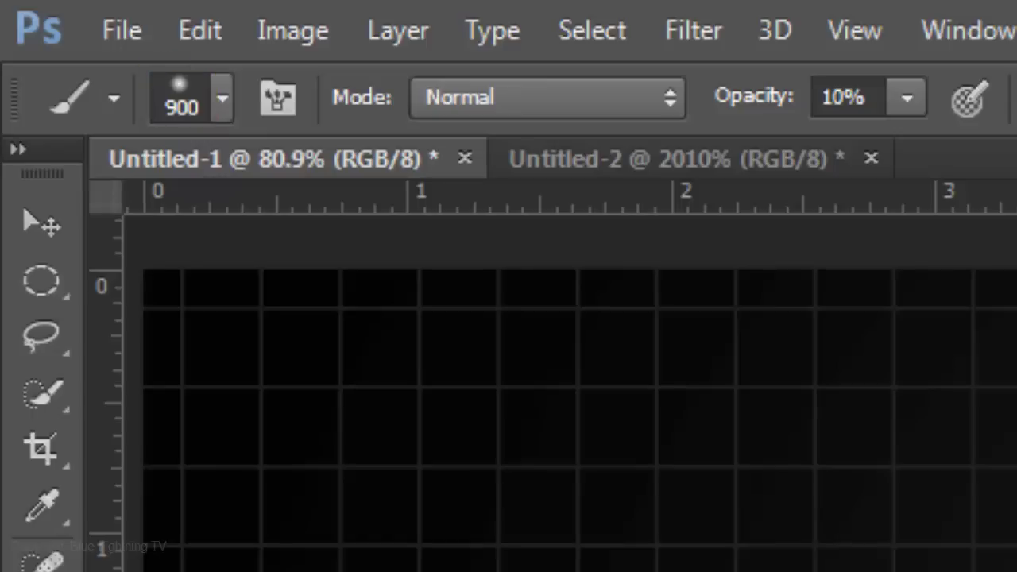
pyautogui.click(842, 97)
pyautogui.write('70')
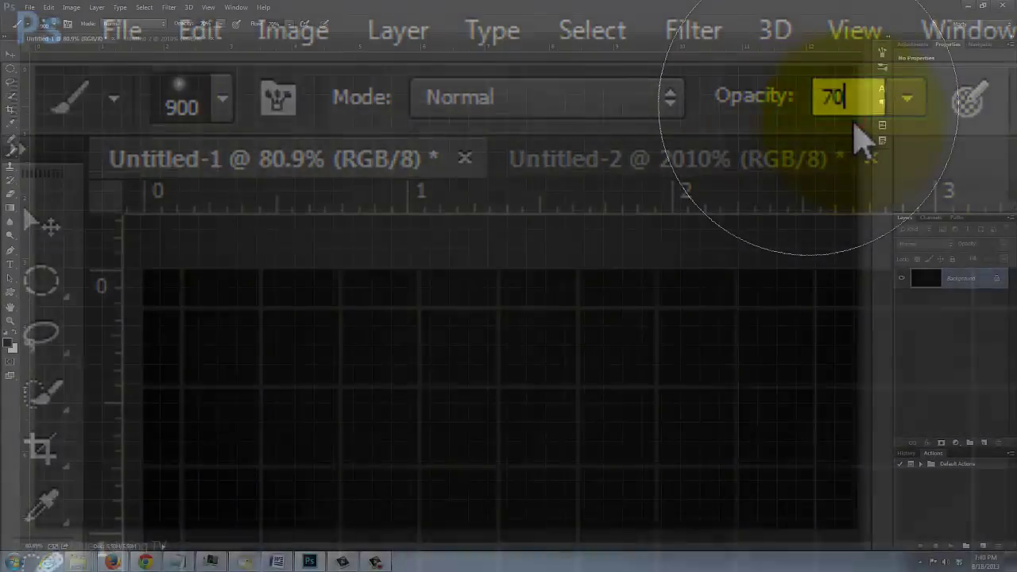
pyautogui.press('Return')
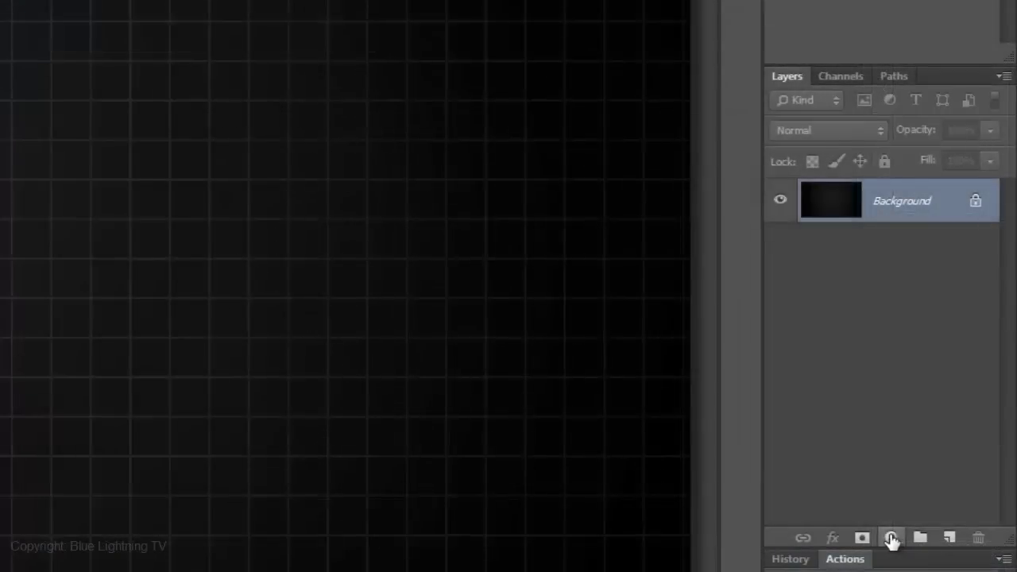
# Add a #06ff00 Solid Color fill layer and set its blend mode to Multiply.
pyautogui.click(891, 539)
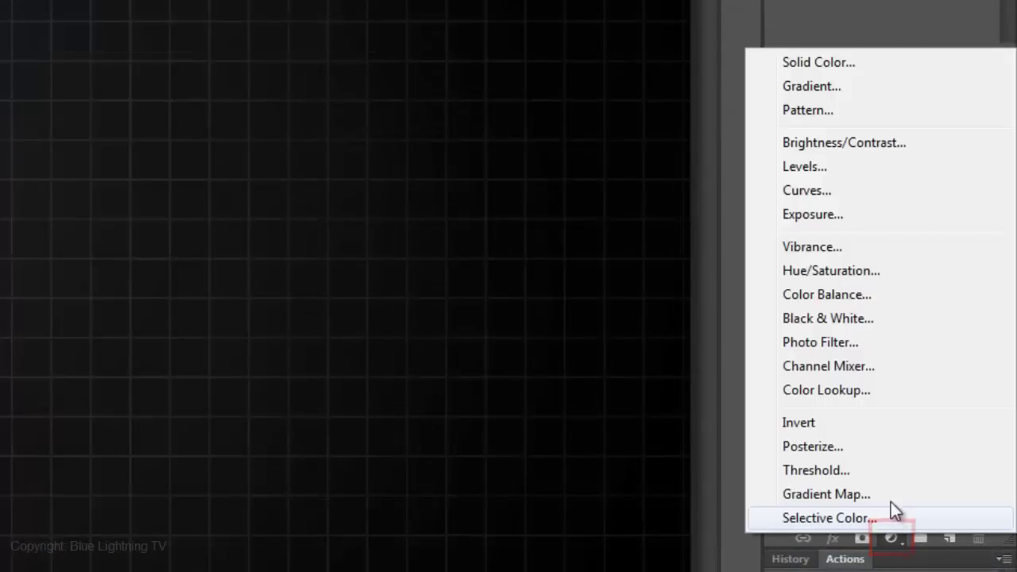
pyautogui.click(849, 67)
pyautogui.click(413, 320)
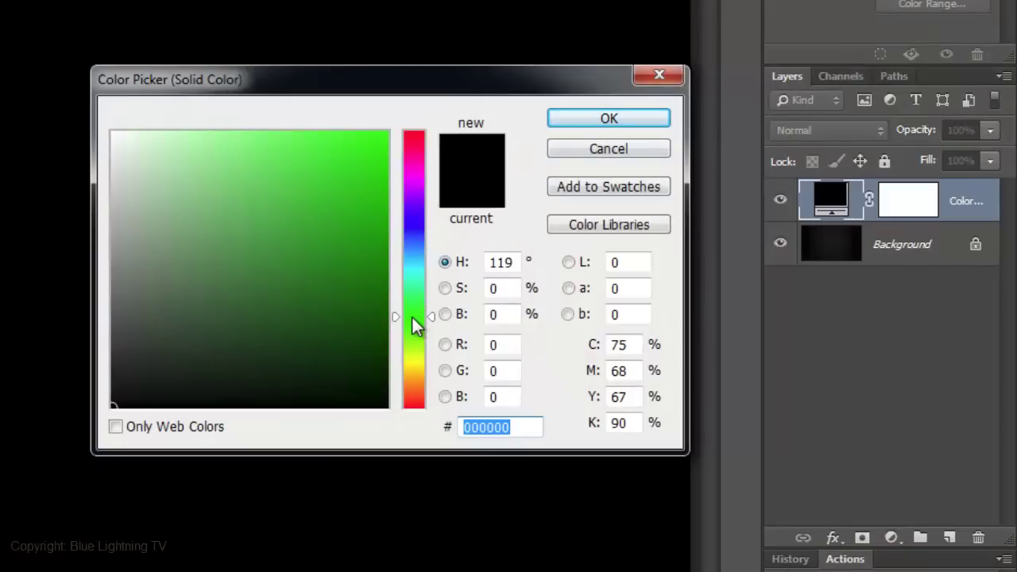
pyautogui.write('06ff00')
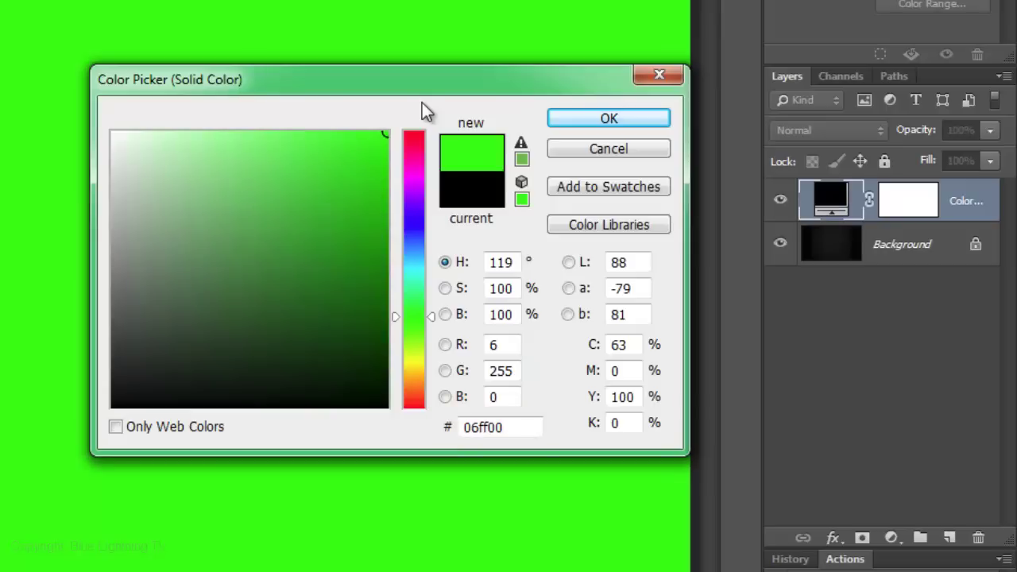
pyautogui.click(571, 119)
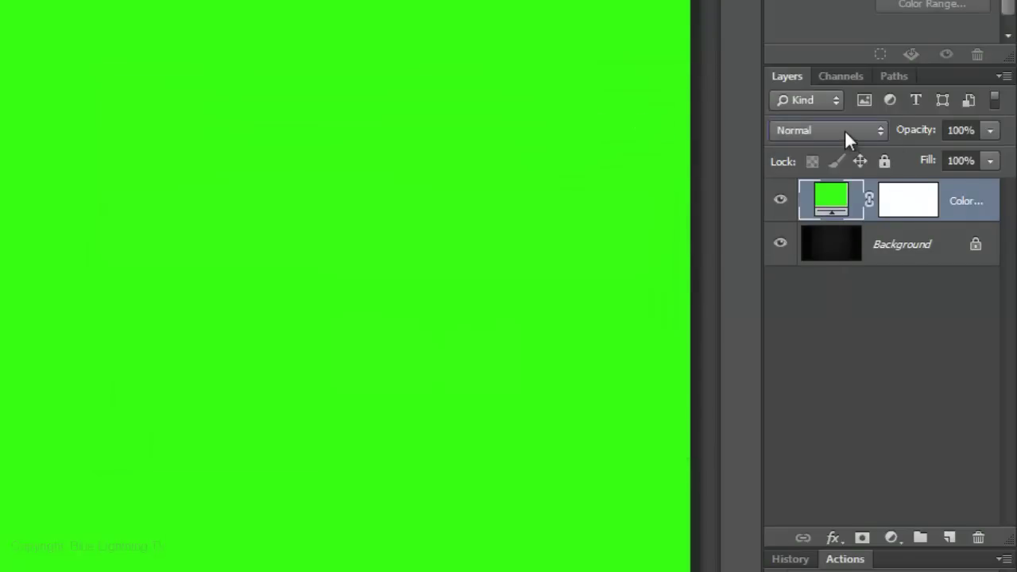
pyautogui.click(845, 129)
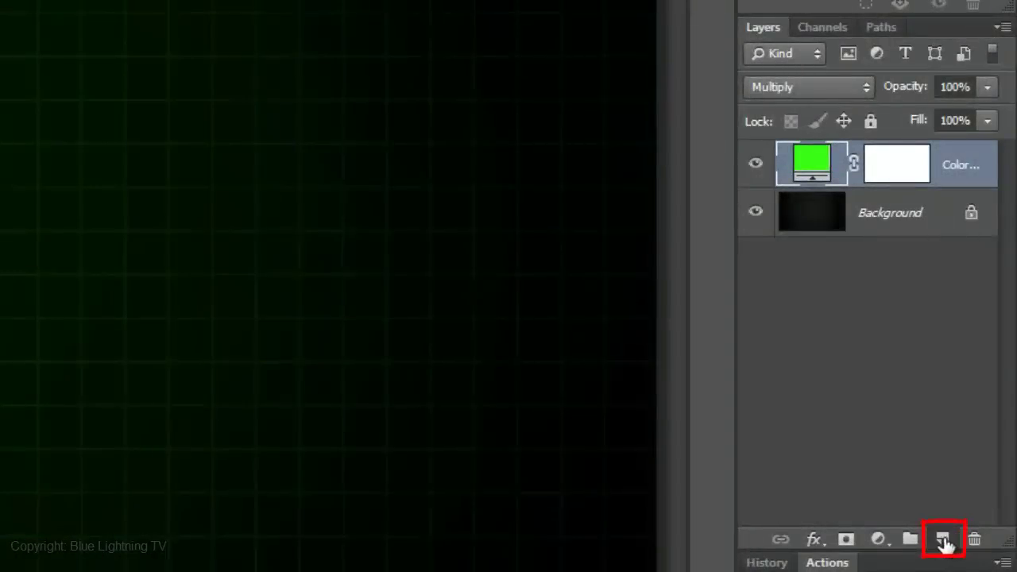
# Add a new empty layer and choose the Pen Tool in Path mode.
pyautogui.click(943, 540)
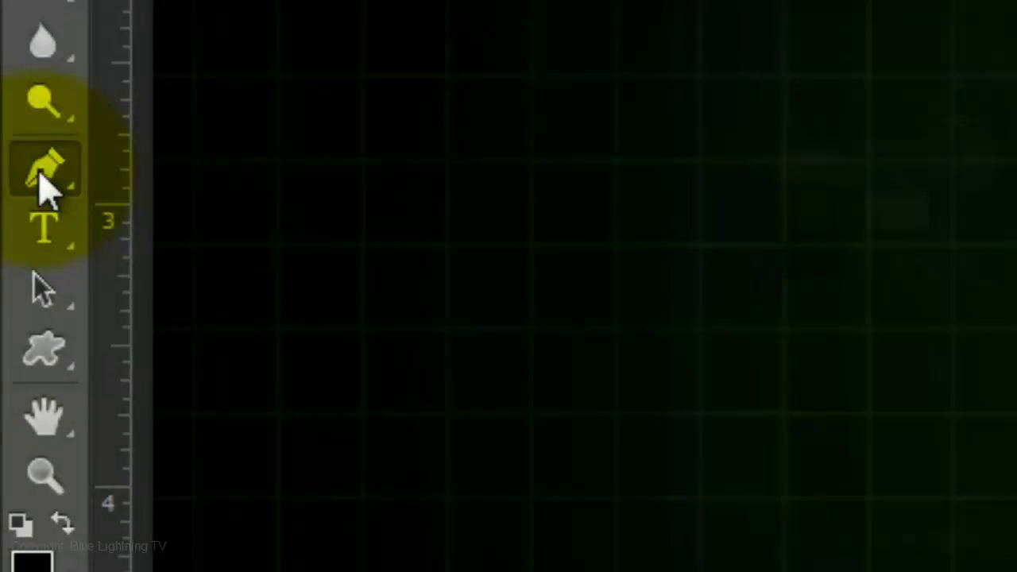
pyautogui.click(44, 176)
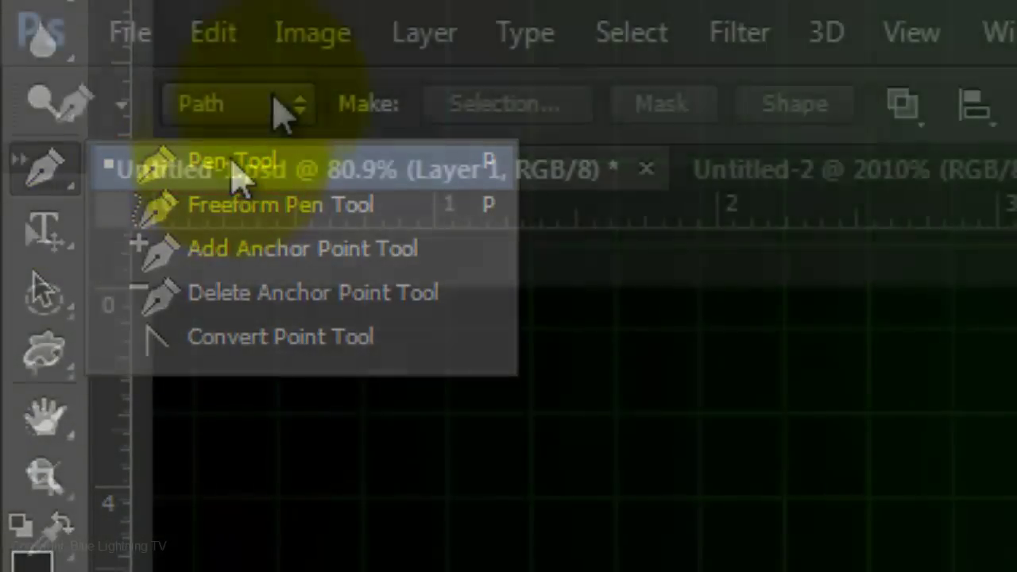
pyautogui.click(238, 167)
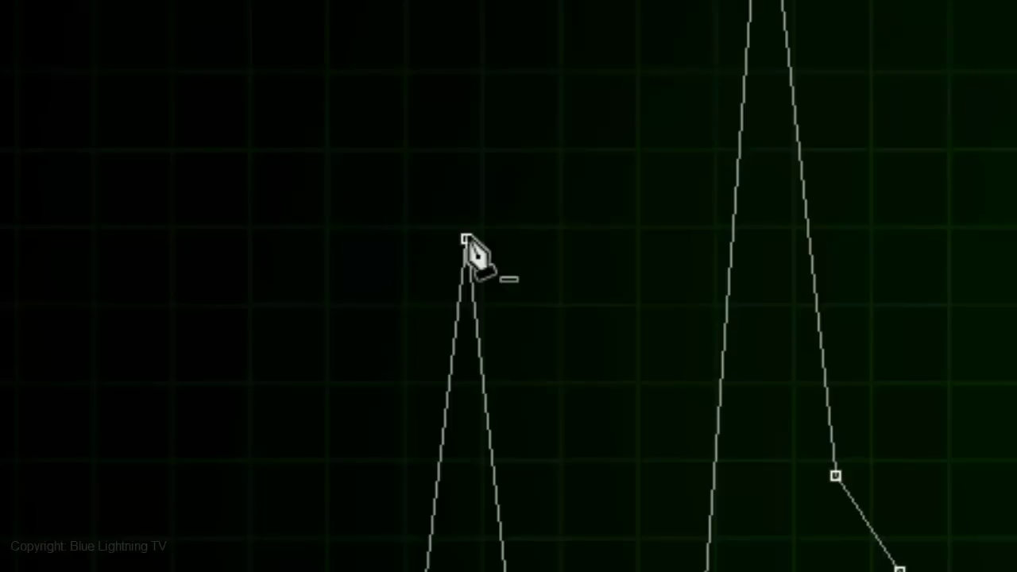
# Alt-drag the pulse path's anchors to curve its peak and valley segments.
pyautogui.press('alt')
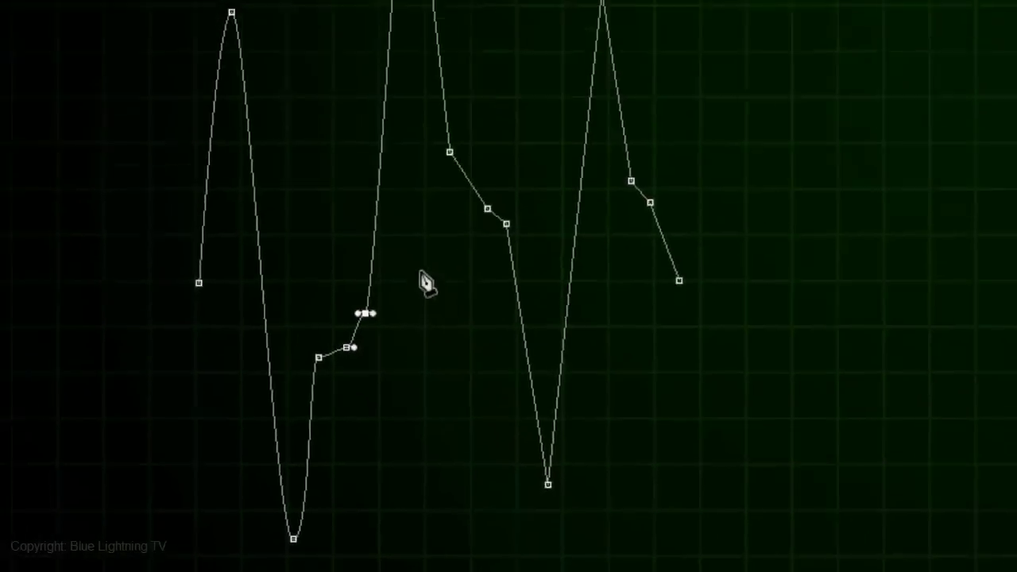
pyautogui.click(350, 300)
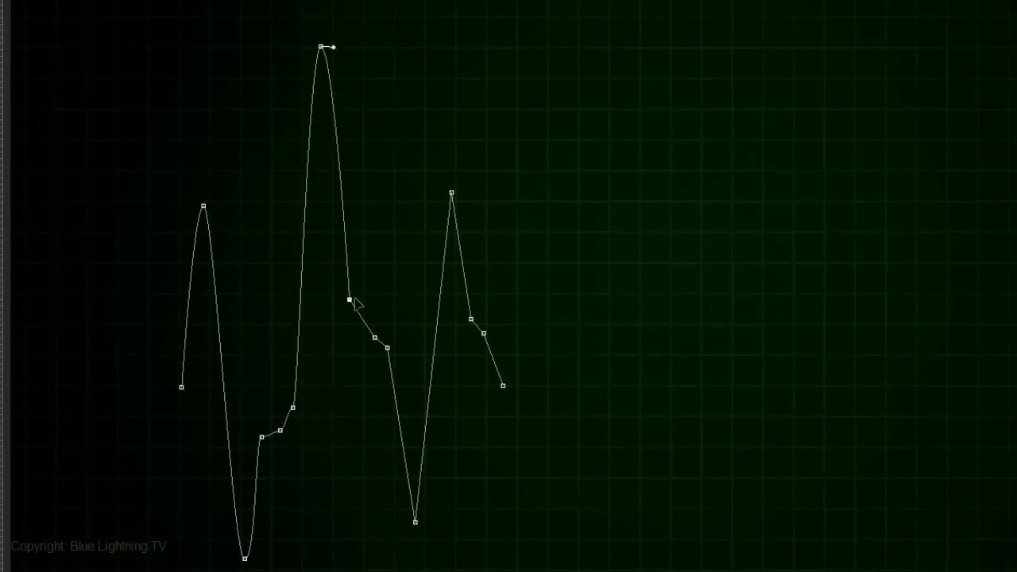
pyautogui.moveTo(350, 299); pyautogui.dragTo(358, 300)
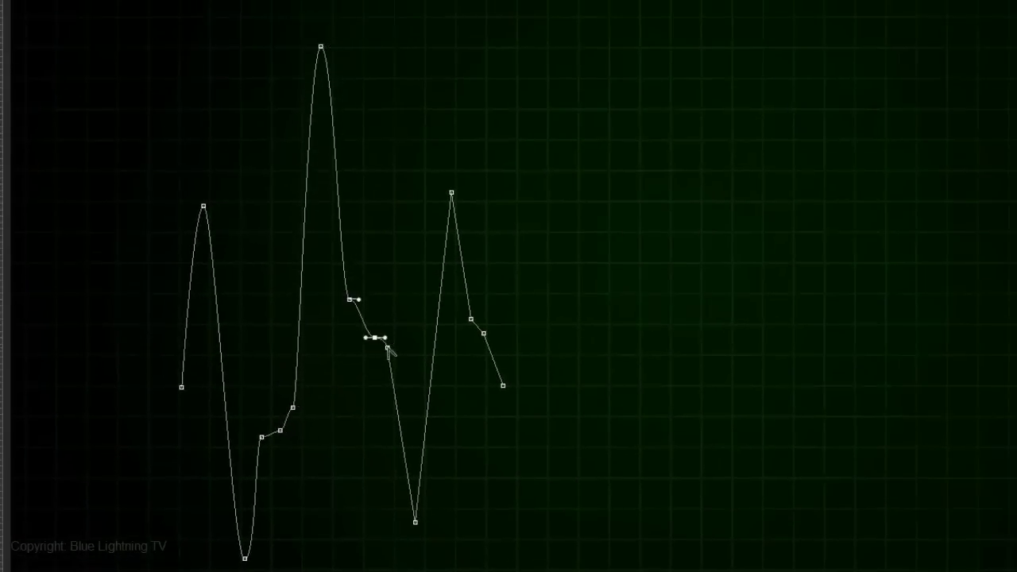
pyautogui.moveTo(387, 347); pyautogui.dragTo(394, 347)
pyautogui.click(415, 523)
pyautogui.moveTo(452, 193); pyautogui.dragTo(463, 193)
pyautogui.moveTo(471, 319); pyautogui.dragTo(495, 336)
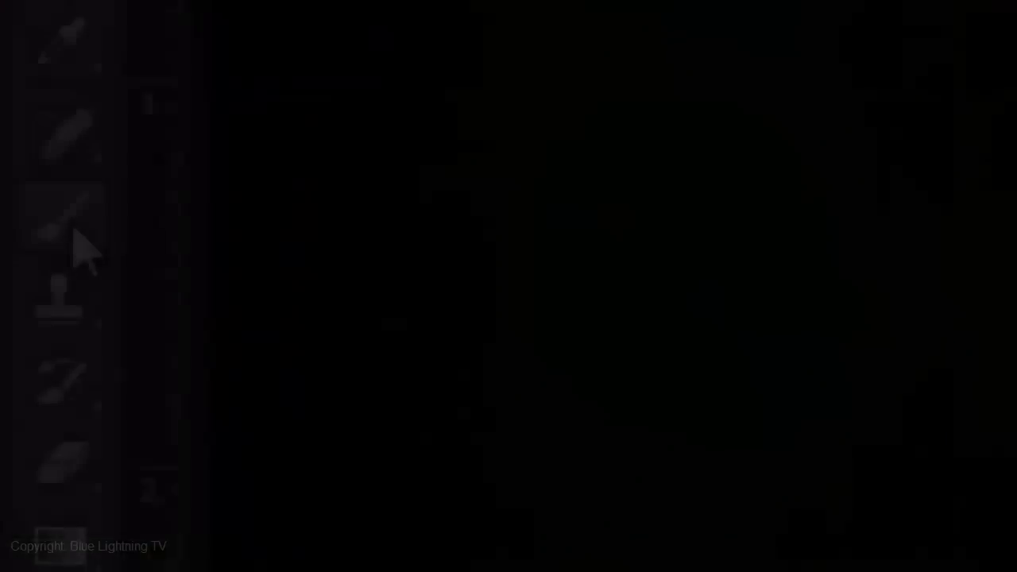
# Stroke the pulse path with a 6 px Pencil, then delete the path.
pyautogui.rightClick(77, 236)
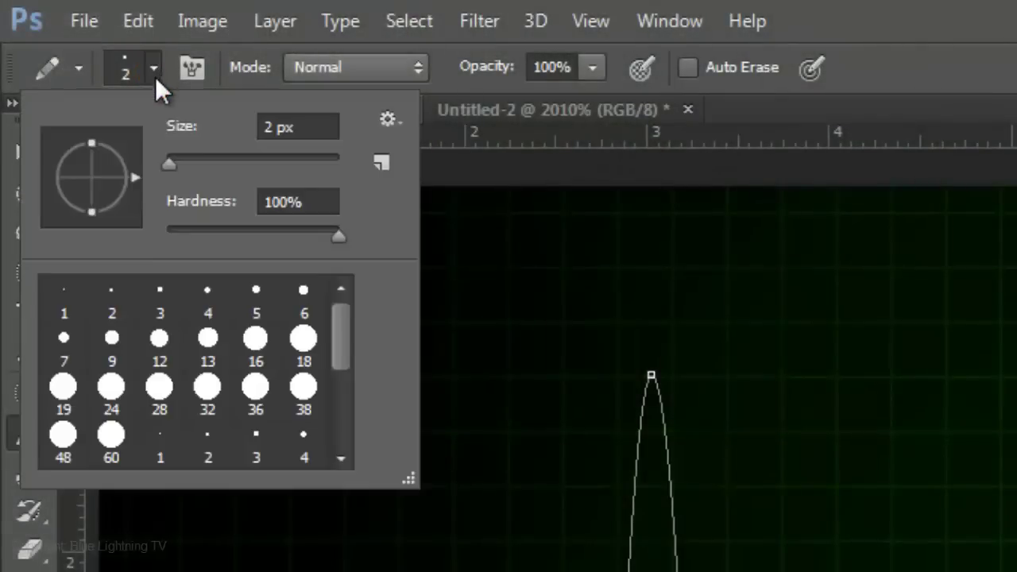
pyautogui.write('6')
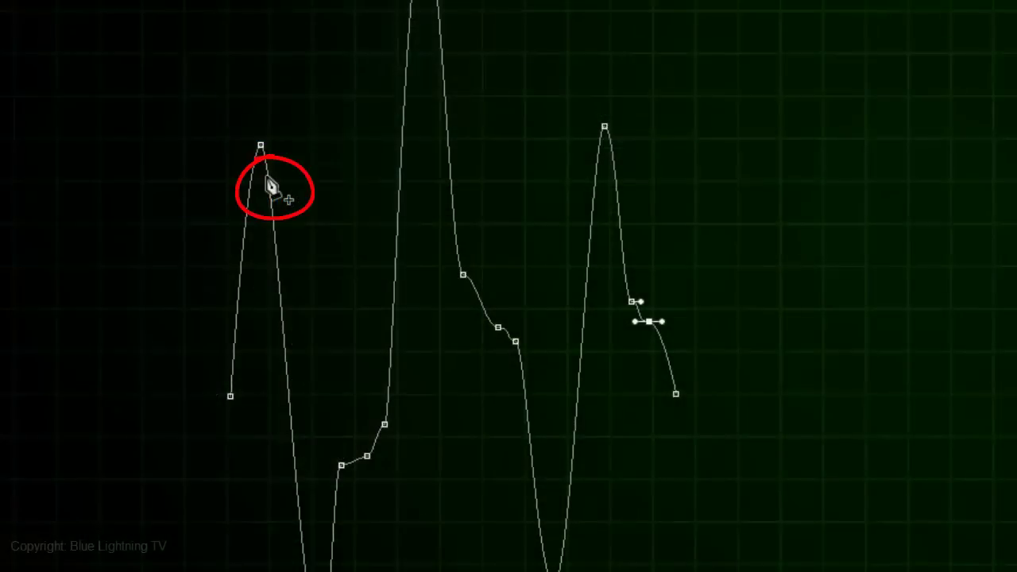
pyautogui.rightClick(271, 186)
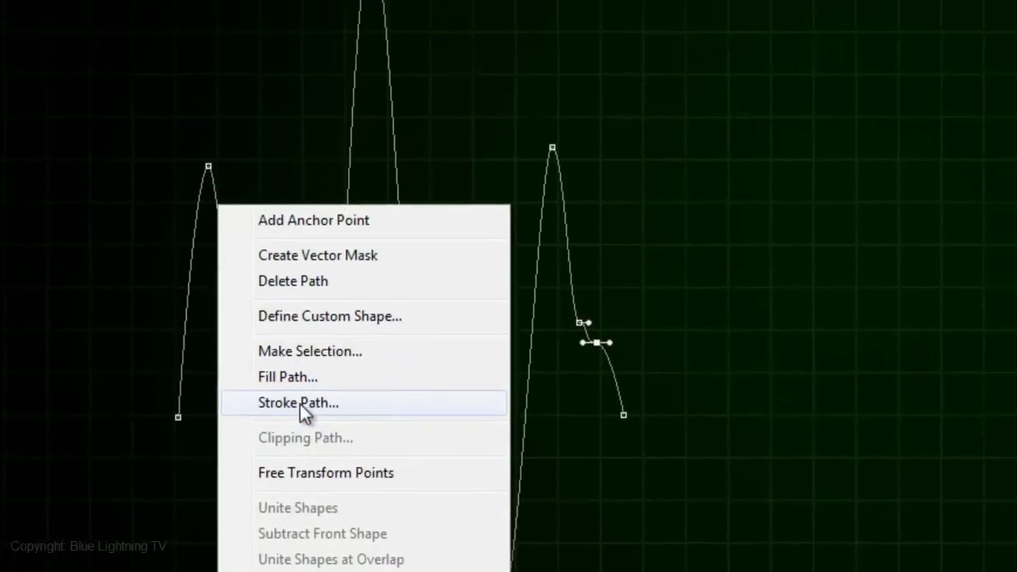
pyautogui.click(349, 382)
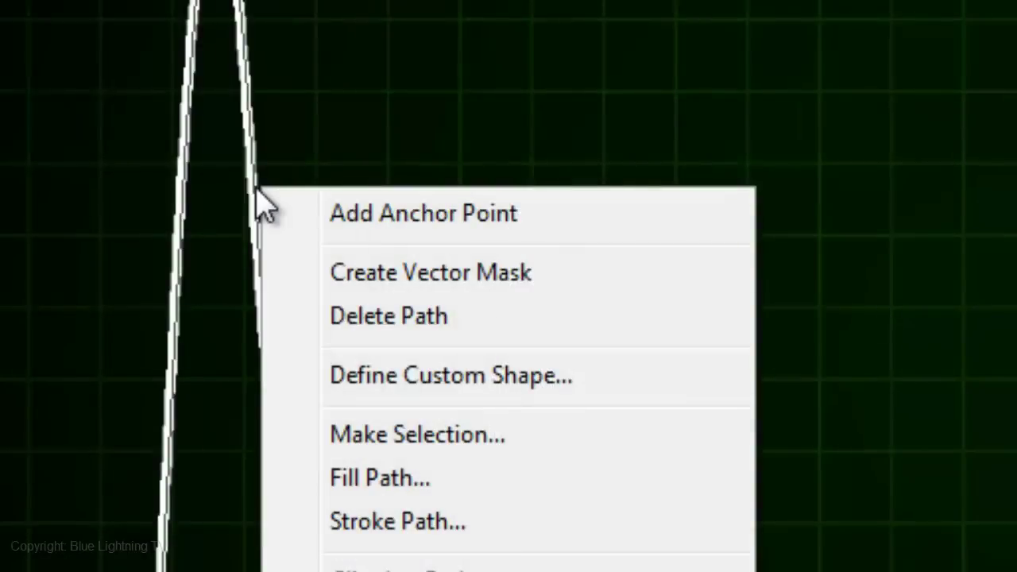
pyautogui.click(395, 334)
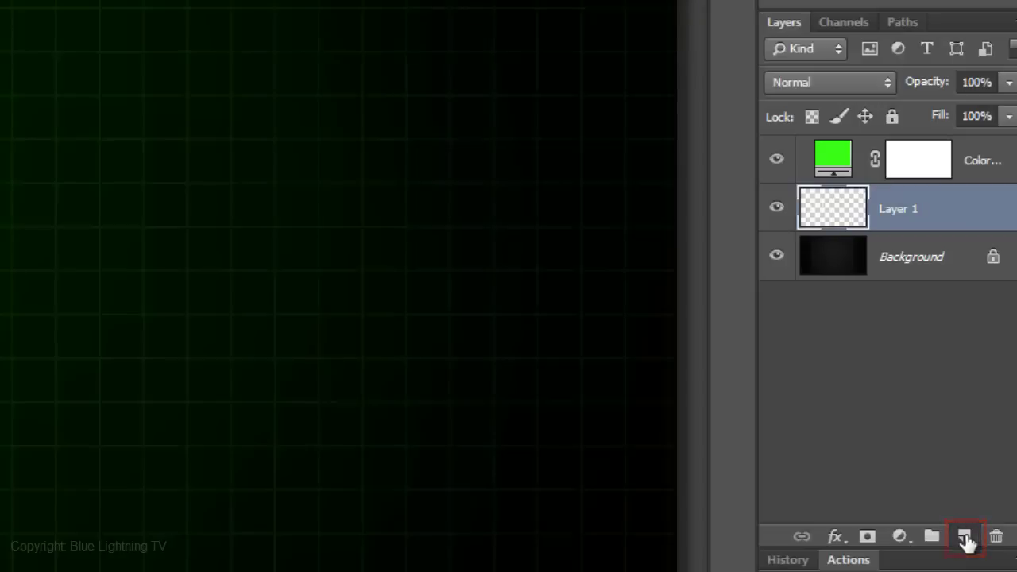
# Add a new layer and duplicate it to build flat baseline extensions on both sides.
pyautogui.click(964, 537)
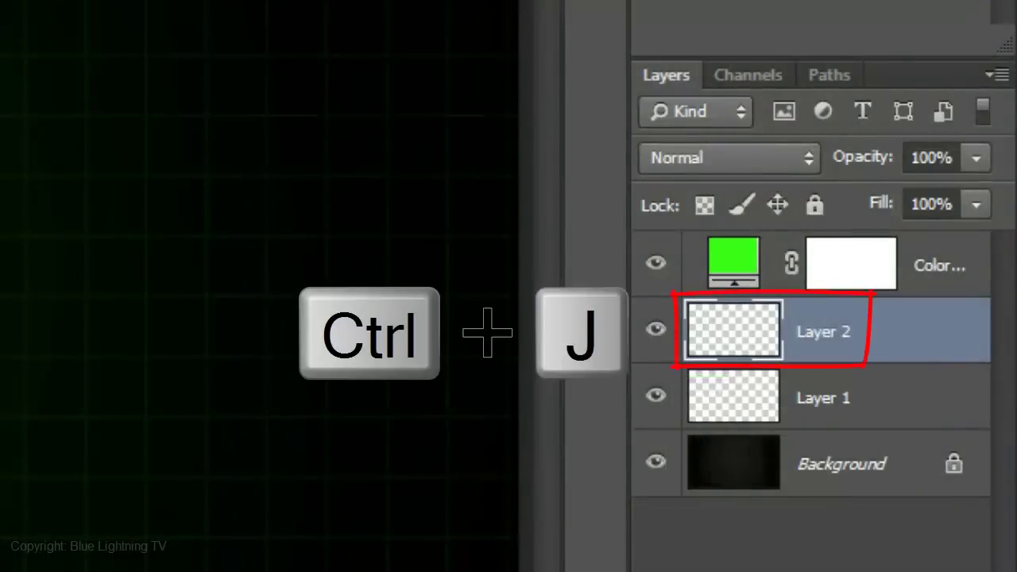
pyautogui.hotkey('ctrl', 'j')
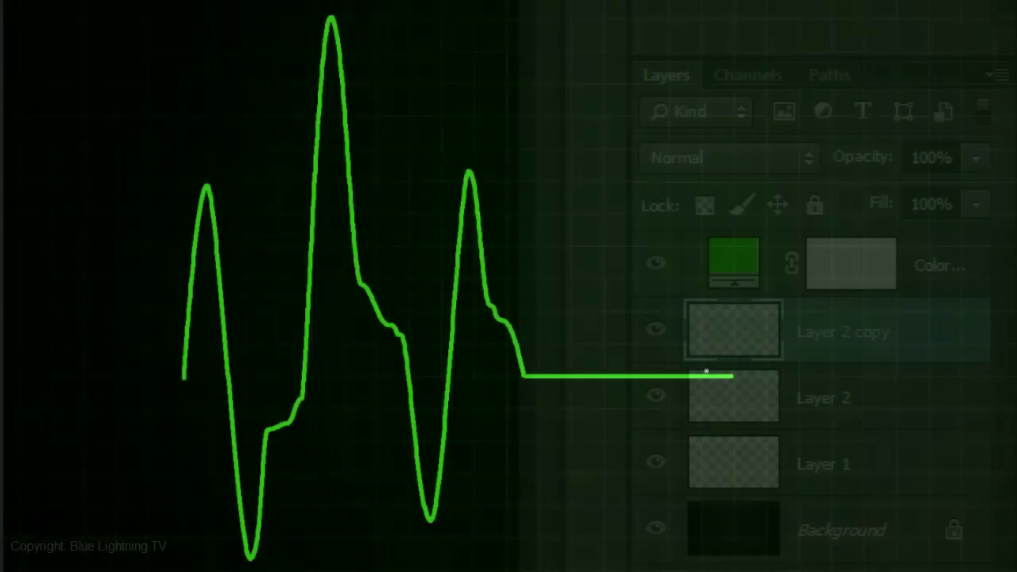
pyautogui.press('v')
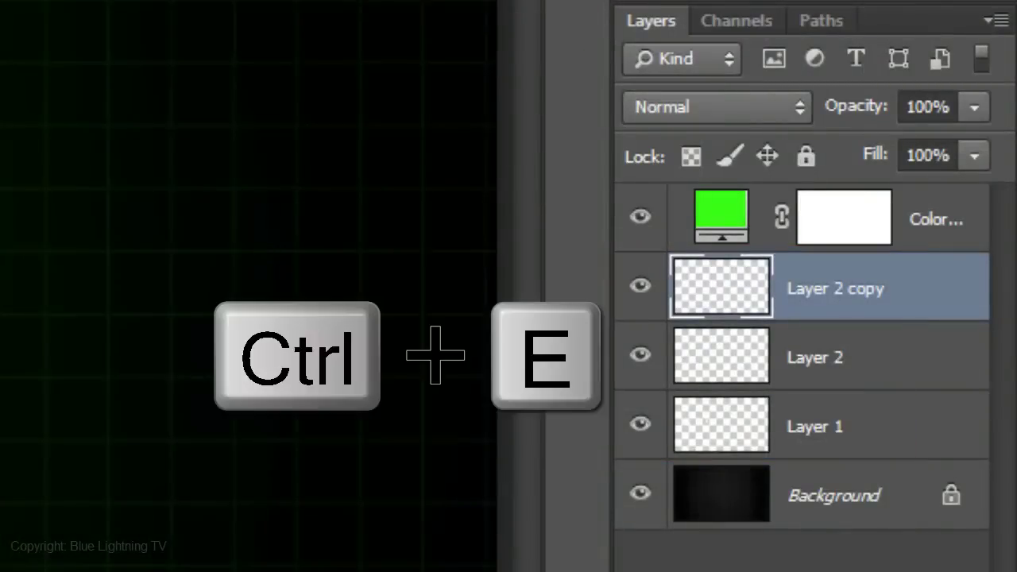
# Merge the pulse line layers with Ctrl+E and name the result PULSE.
pyautogui.hotkey('ctrl', 'e')
pyautogui.hotkey('ctrl', 'e')
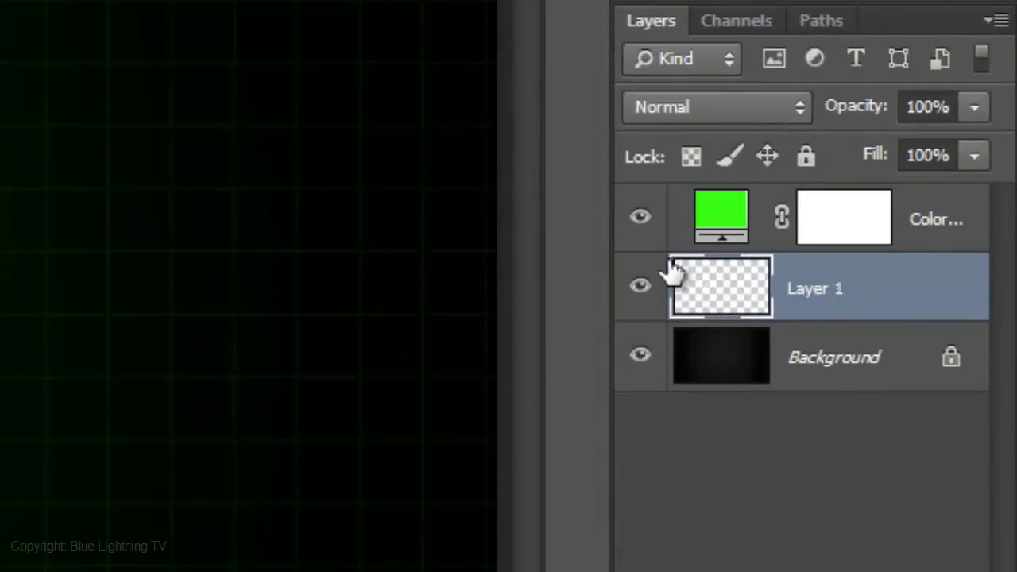
pyautogui.doubleClick(798, 289)
pyautogui.write('PULSE')
pyautogui.press('Return')
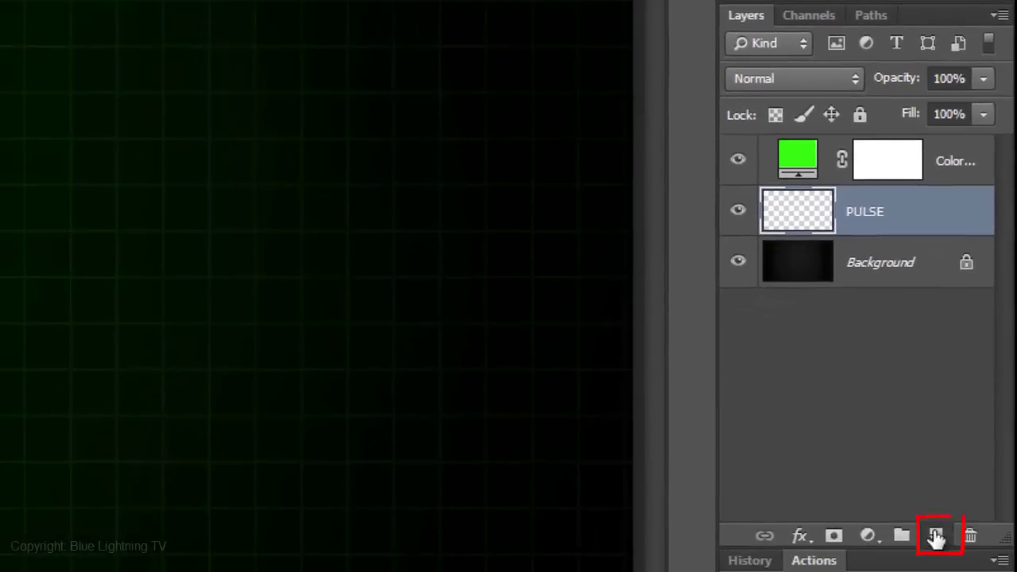
# On a new layer above PULSE, draw a Heart preset path in Custom Shape Path mode.
pyautogui.click(936, 537)
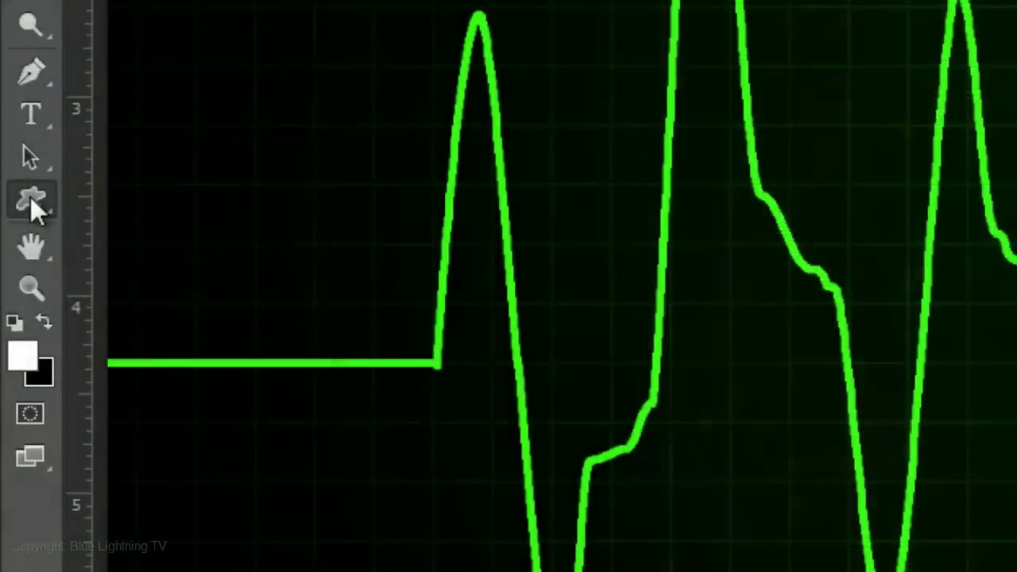
pyautogui.click(31, 199)
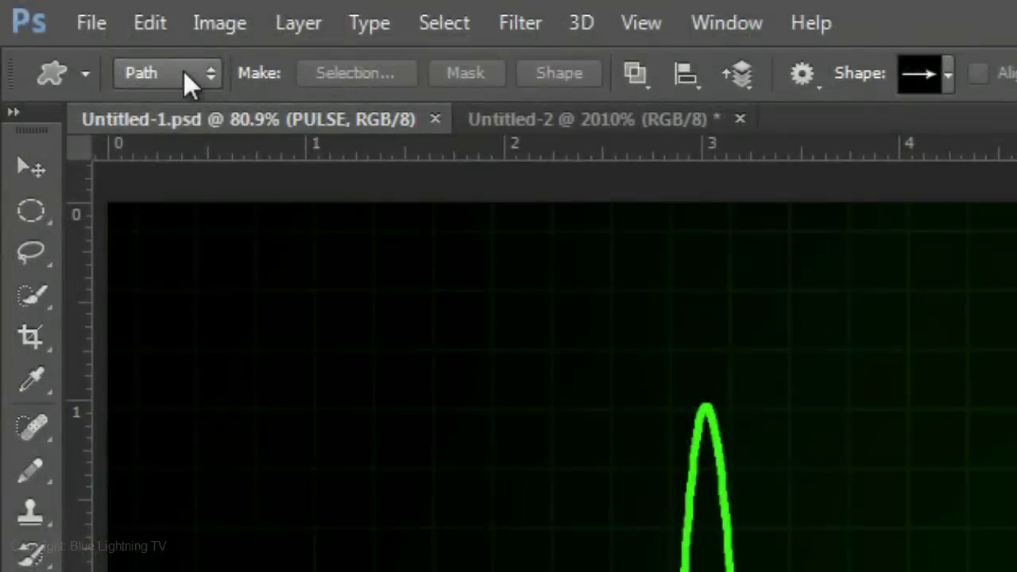
pyautogui.click(183, 73)
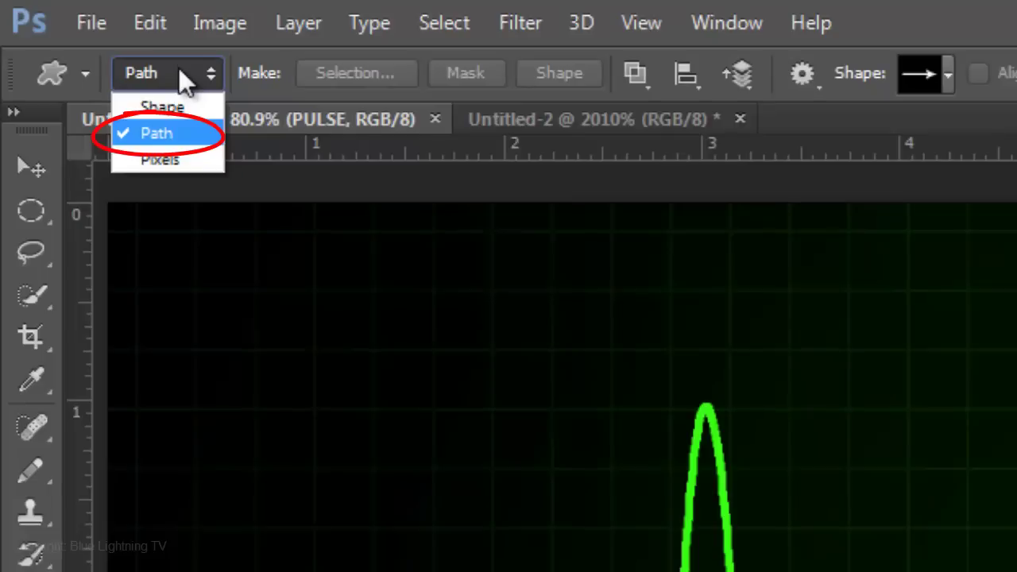
pyautogui.click(163, 133)
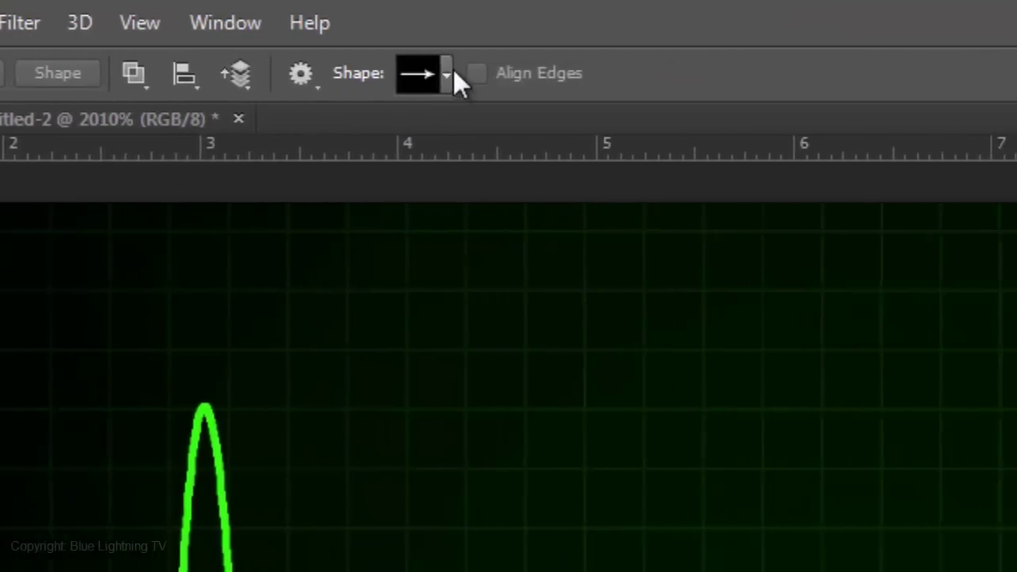
pyautogui.click(947, 74)
pyautogui.click(423, 251)
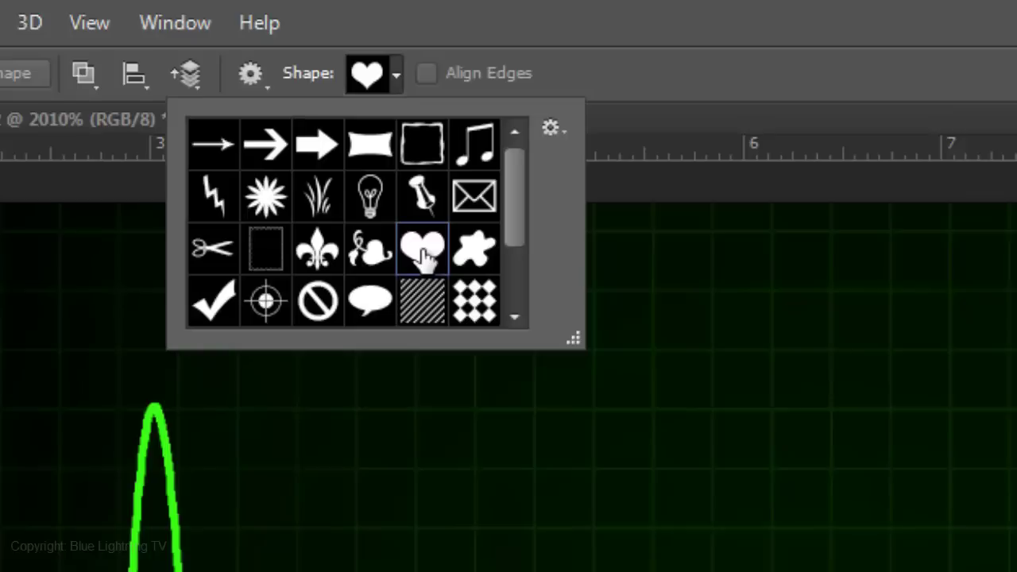
pyautogui.press('Return')
pyautogui.click(256, 76)
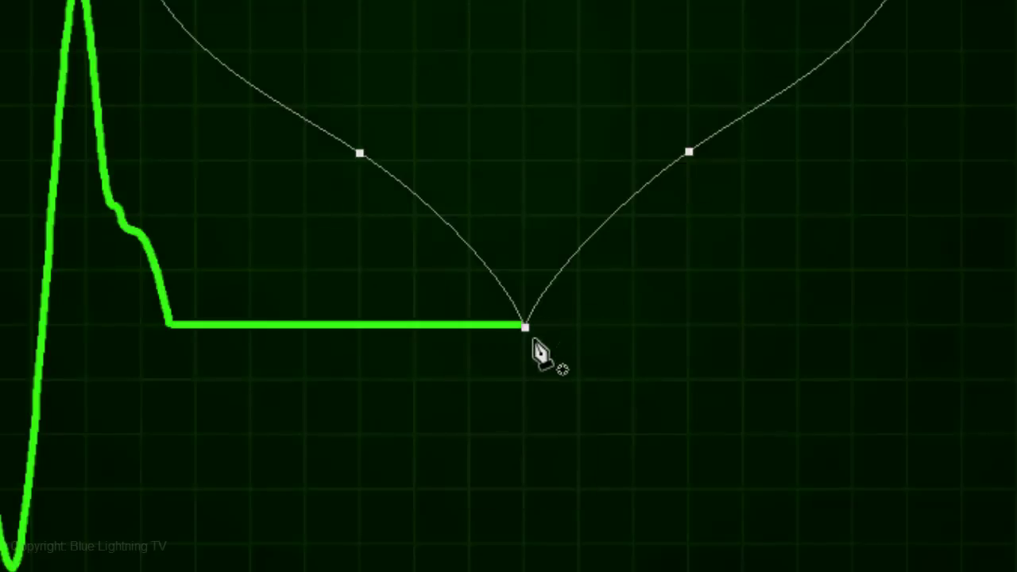
# Round the heart's bottom anchor into a smooth curve and stroke the heart path in green.
pyautogui.moveTo(524, 327); pyautogui.dragTo(579, 327)
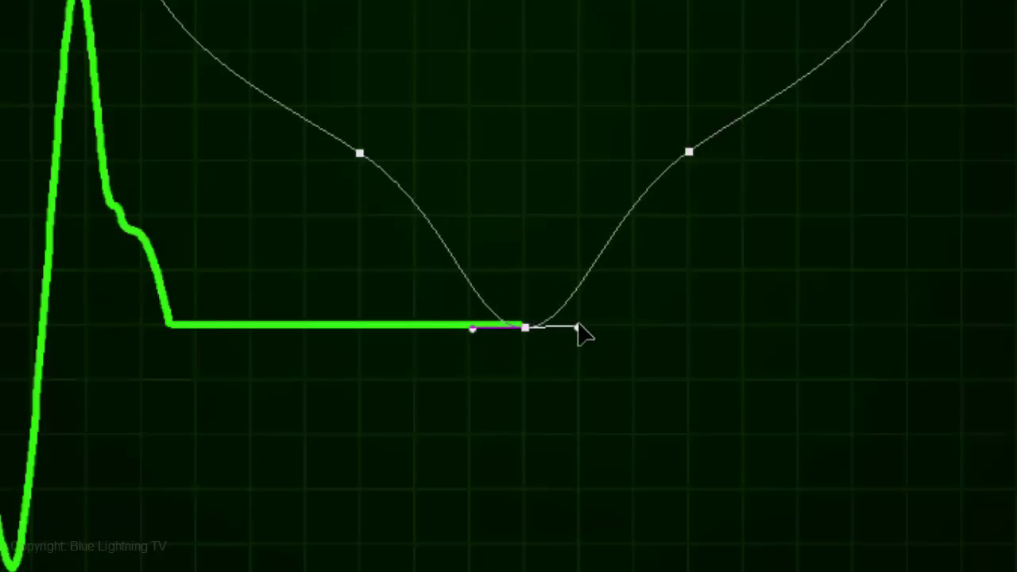
pyautogui.moveTo(578, 326); pyautogui.dragTo(600, 326)
pyautogui.rightClick(395, 349)
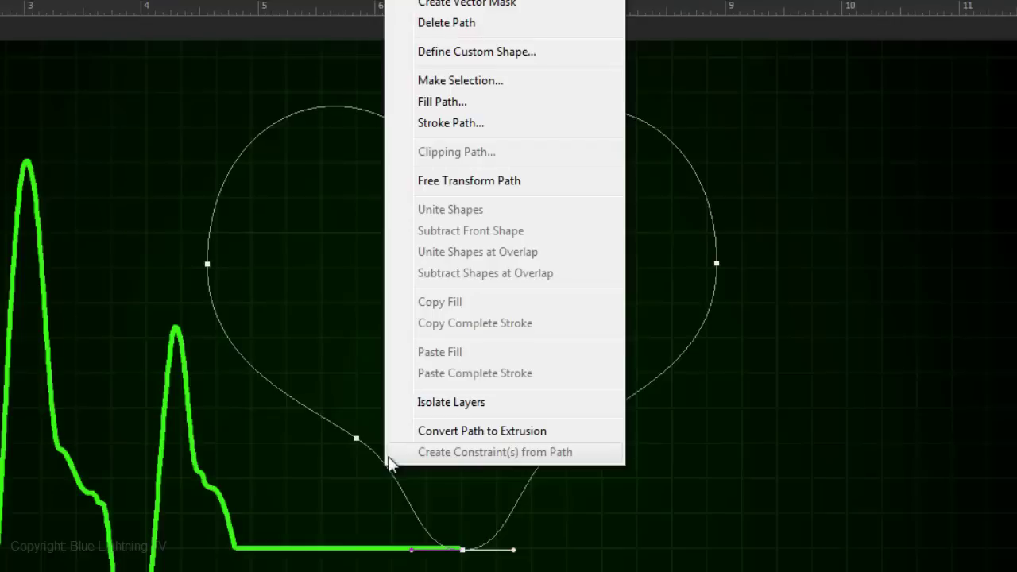
pyautogui.click(491, 123)
pyautogui.click(672, 269)
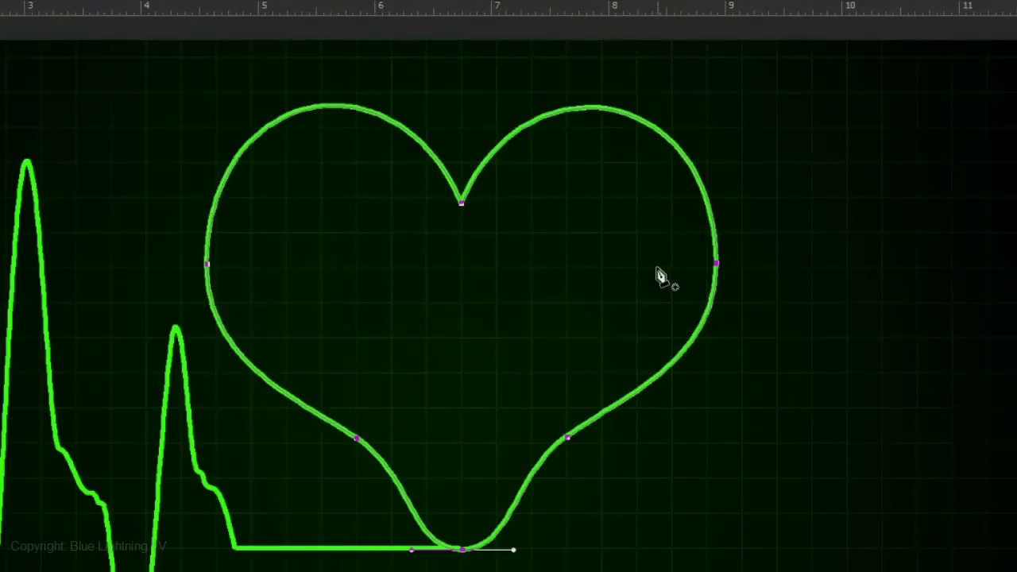
# Delete the heart path, keeping its green stroke.
pyautogui.rightClick(718, 270)
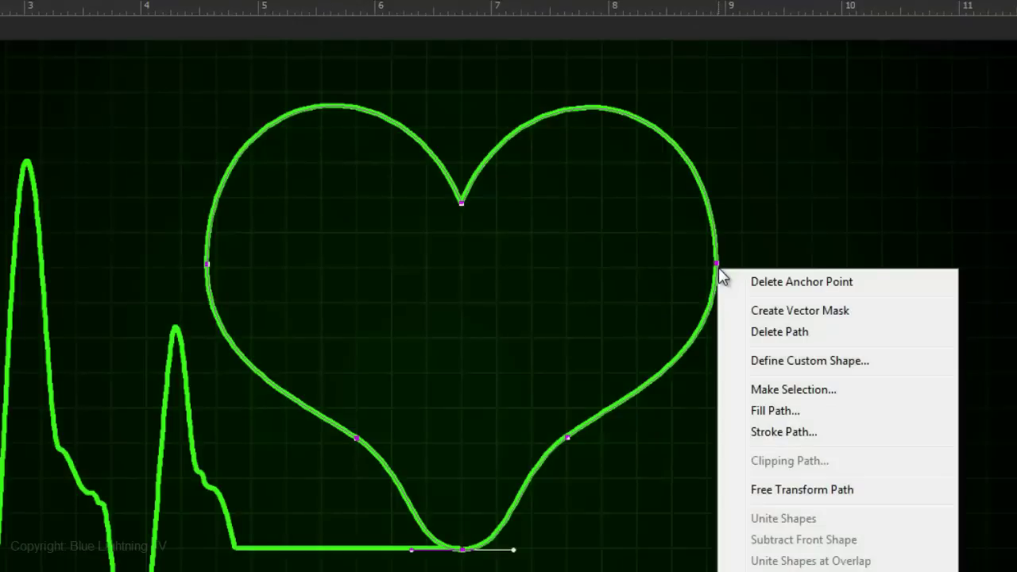
pyautogui.click(792, 338)
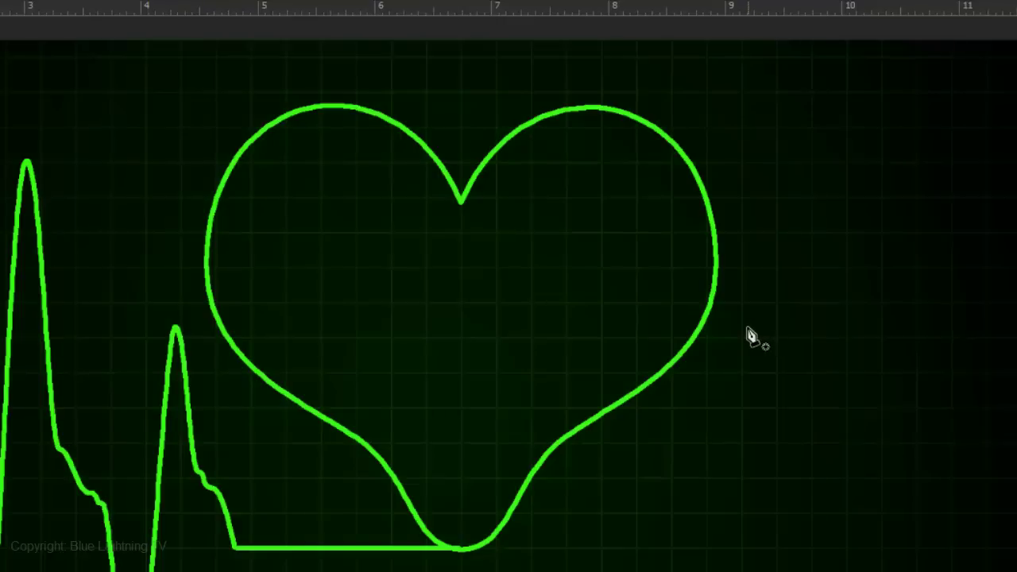
pyautogui.press('Up')
pyautogui.press('Down')
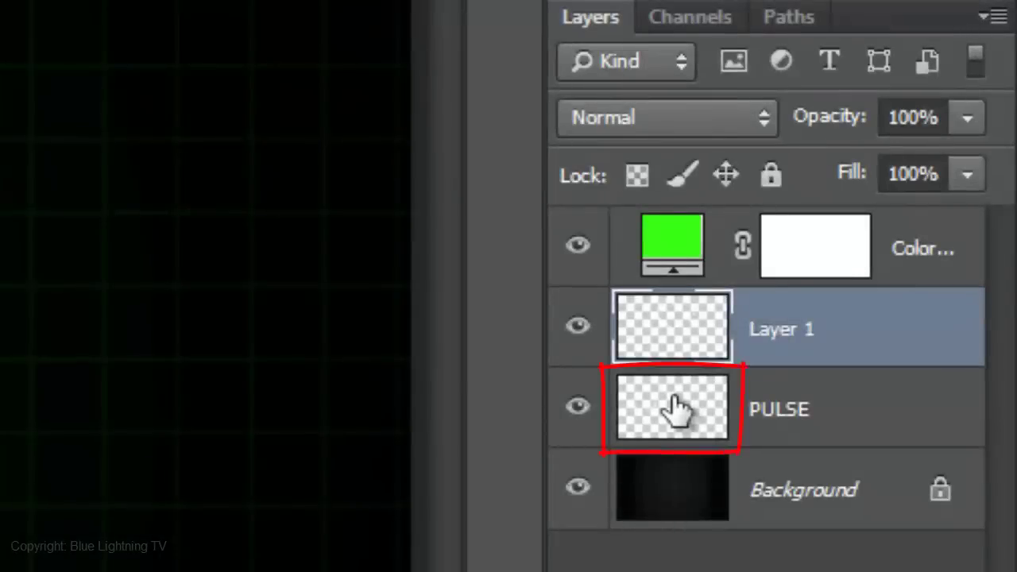
# Merge Layer 1, PULSE copy and PULSE into one layer named PULSE.
pyautogui.click(674, 412)
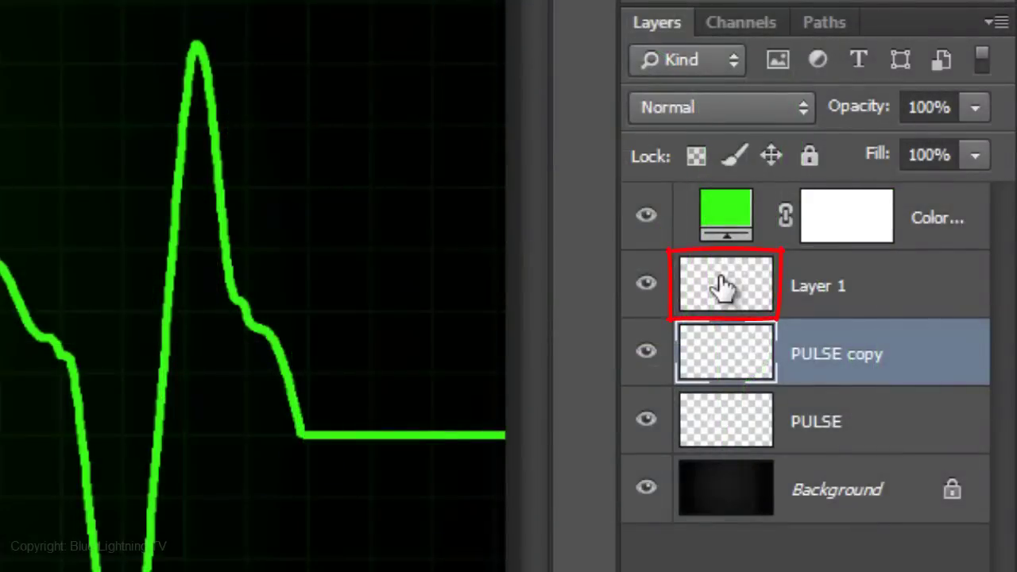
pyautogui.click(726, 284)
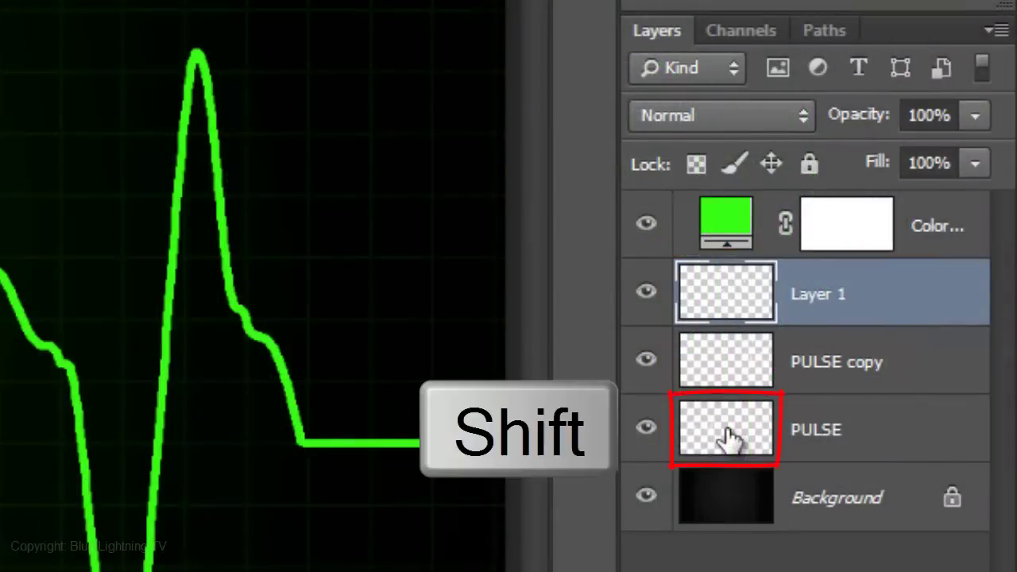
pyautogui.keyDown('shift'); pyautogui.click(728, 435); pyautogui.keyUp('shift')
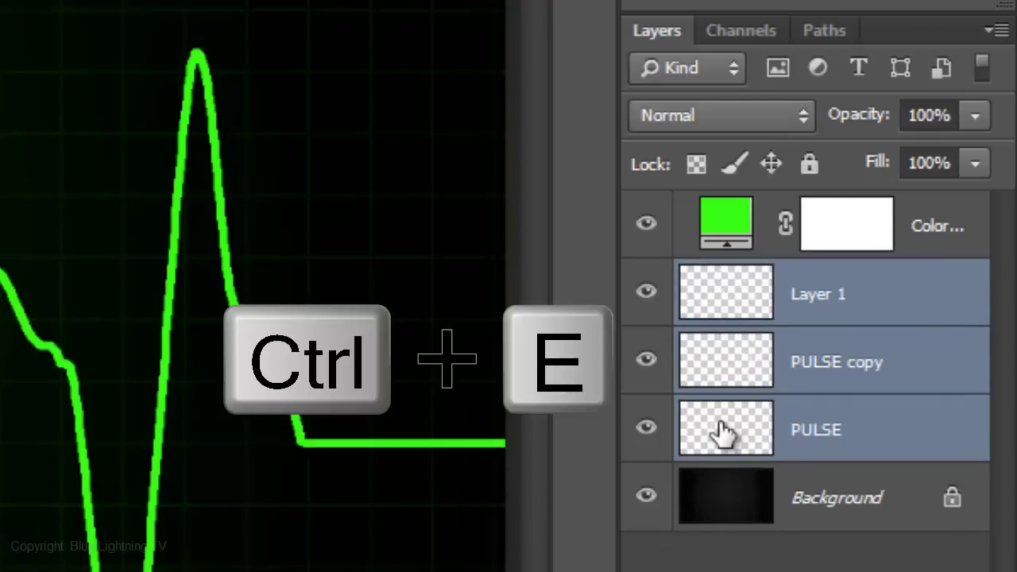
pyautogui.hotkey('ctrl', 'e')
pyautogui.doubleClick(791, 294)
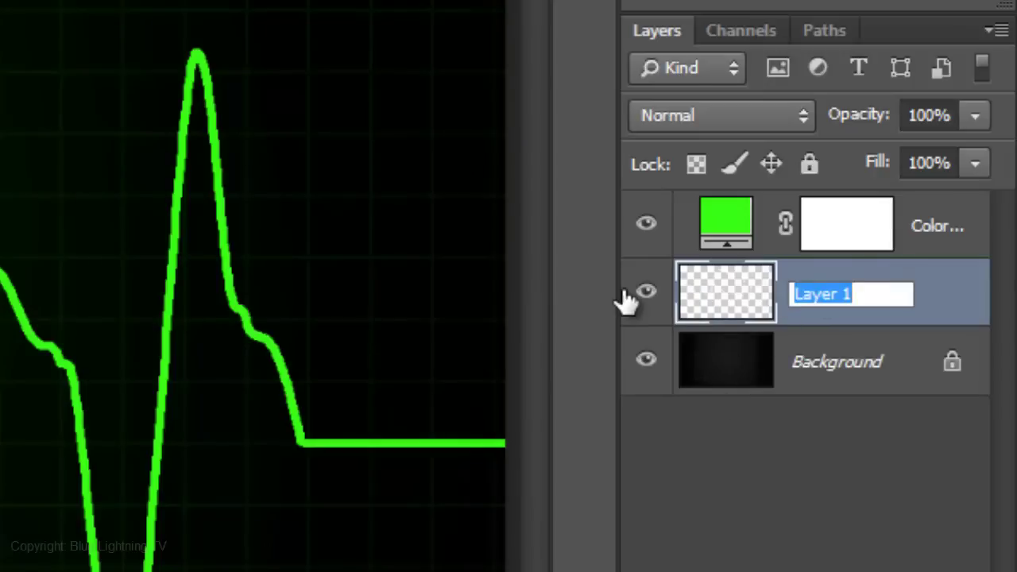
pyautogui.write('PULSE')
pyautogui.press('Return')
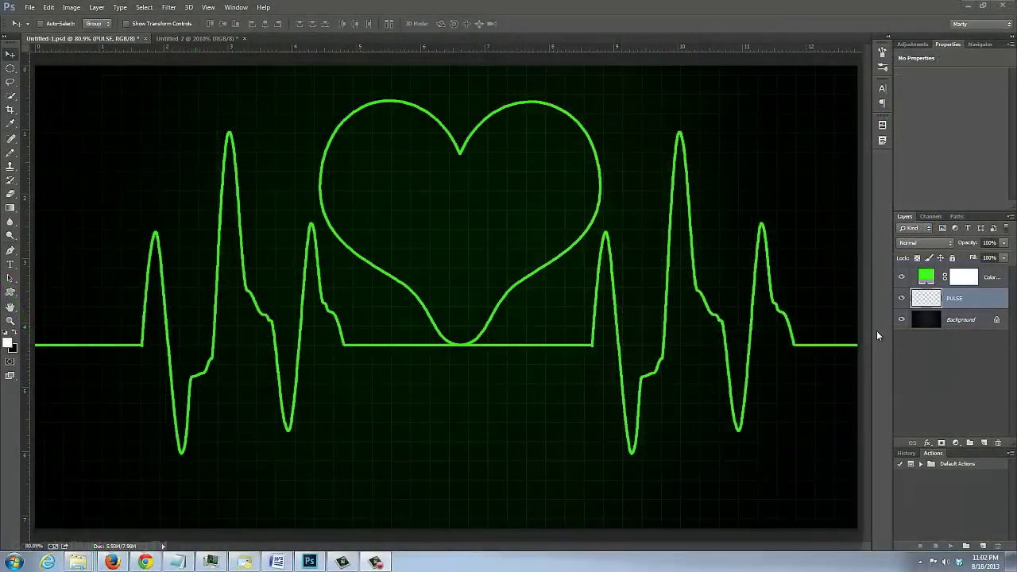
# Align the PULSE graphic to the canvas's horizontal and vertical centers, then deselect.
pyautogui.hotkey('ctrl', 'a')
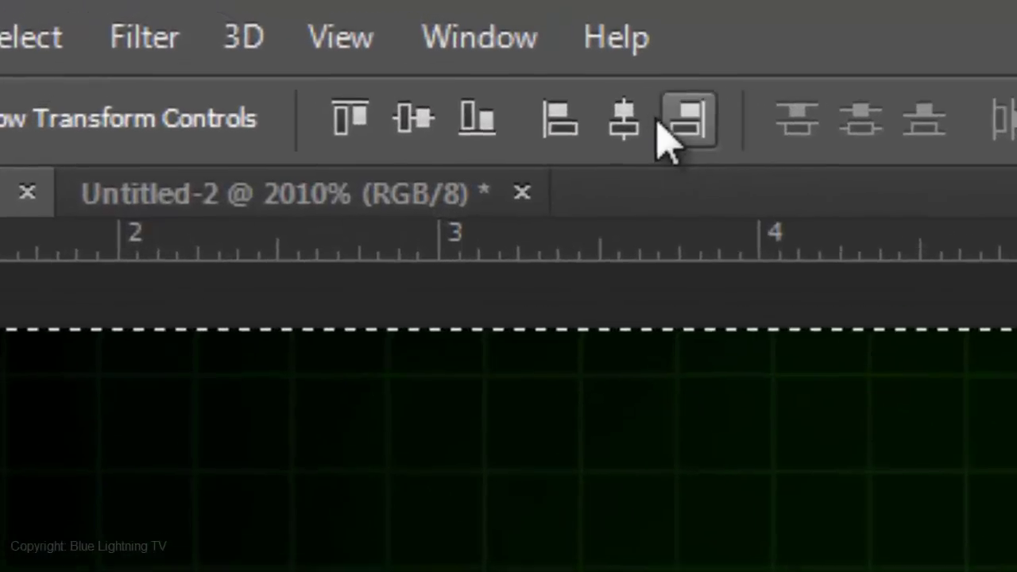
pyautogui.click(624, 127)
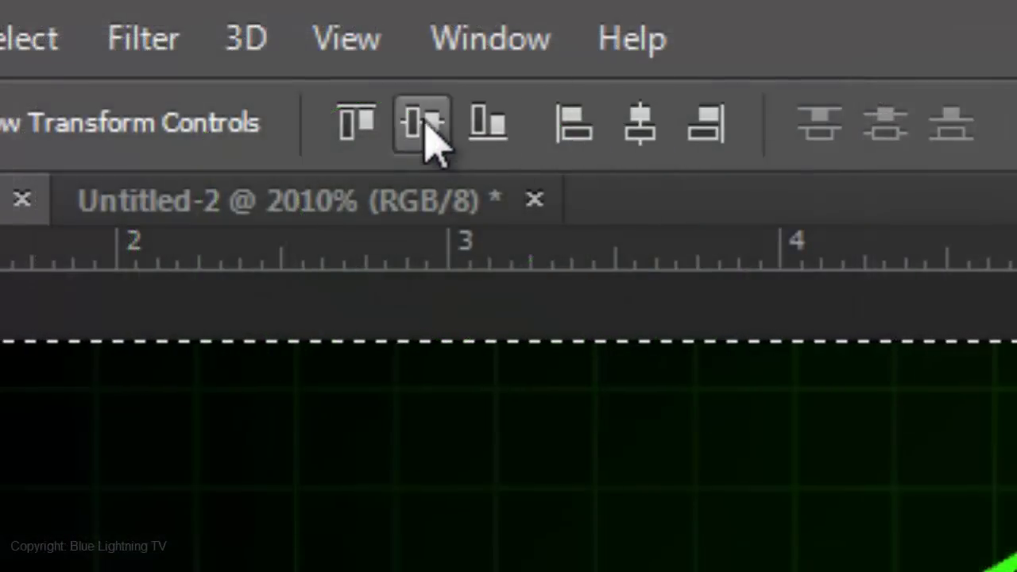
pyautogui.click(430, 123)
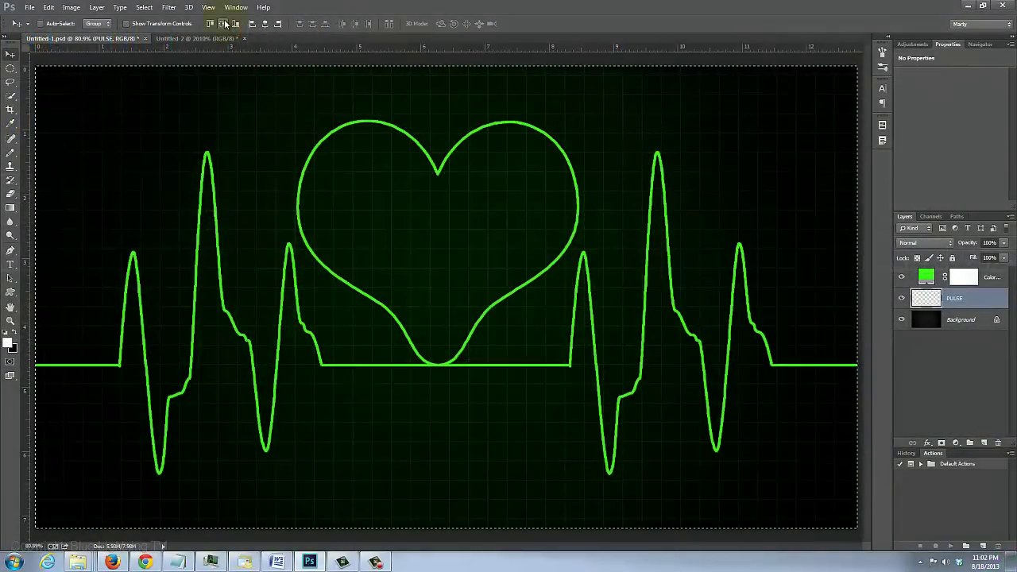
pyautogui.hotkey('ctrl', 'd')
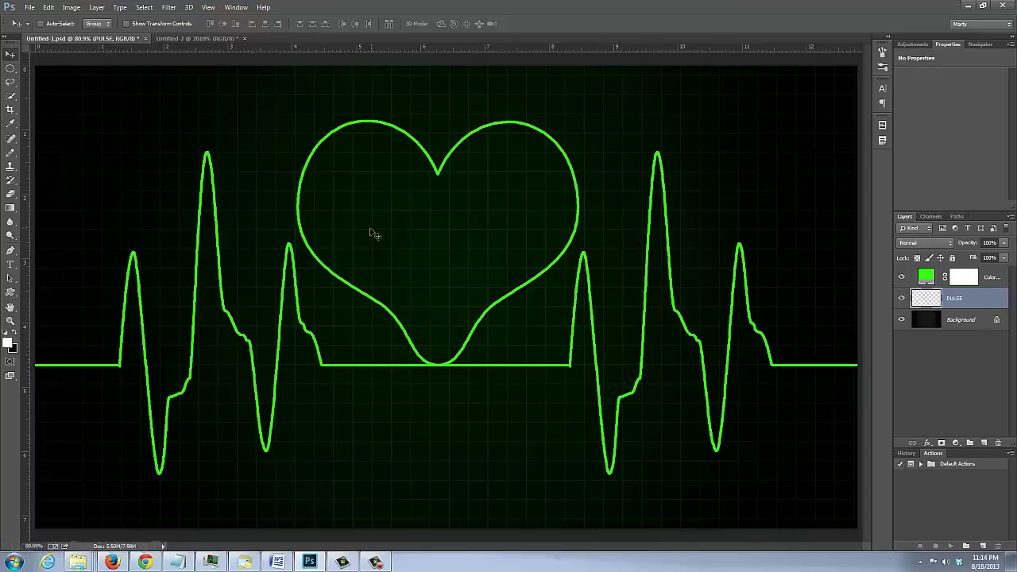
# Zoom in and erase the join under the heart's bottom with an 8 px Eraser.
pyautogui.press('z')
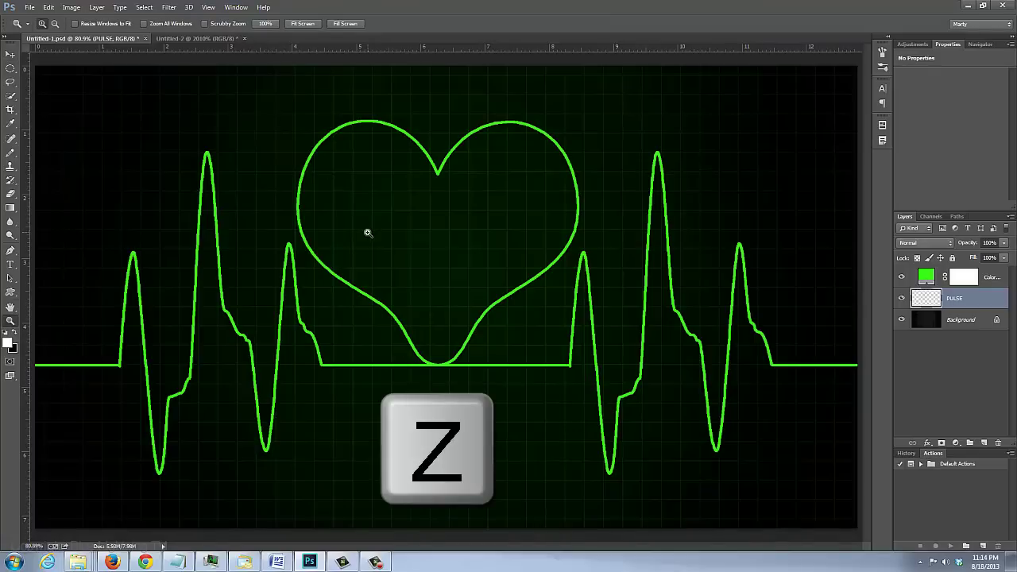
pyautogui.moveTo(398, 311); pyautogui.dragTo(480, 390)
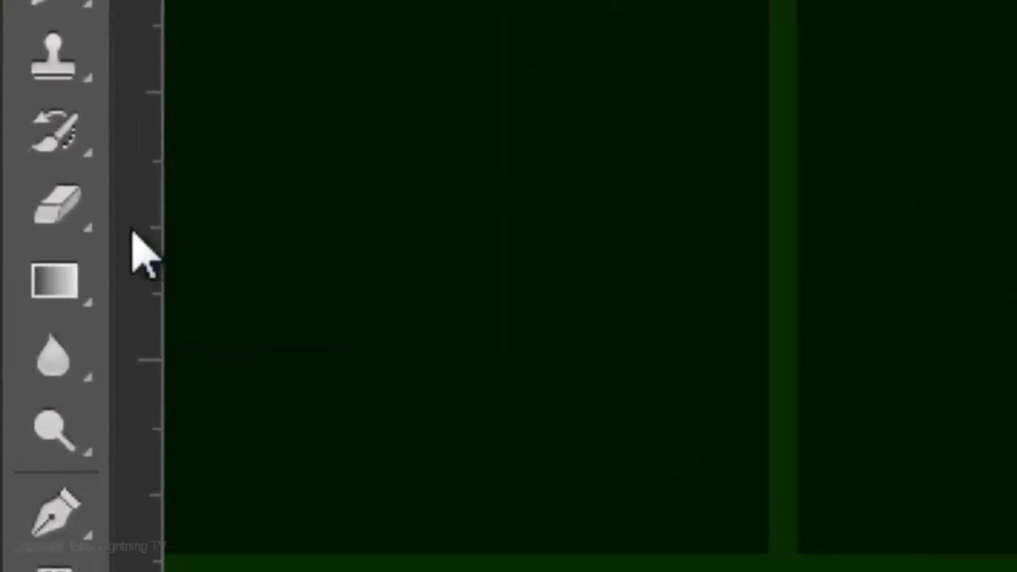
pyautogui.click(49, 213)
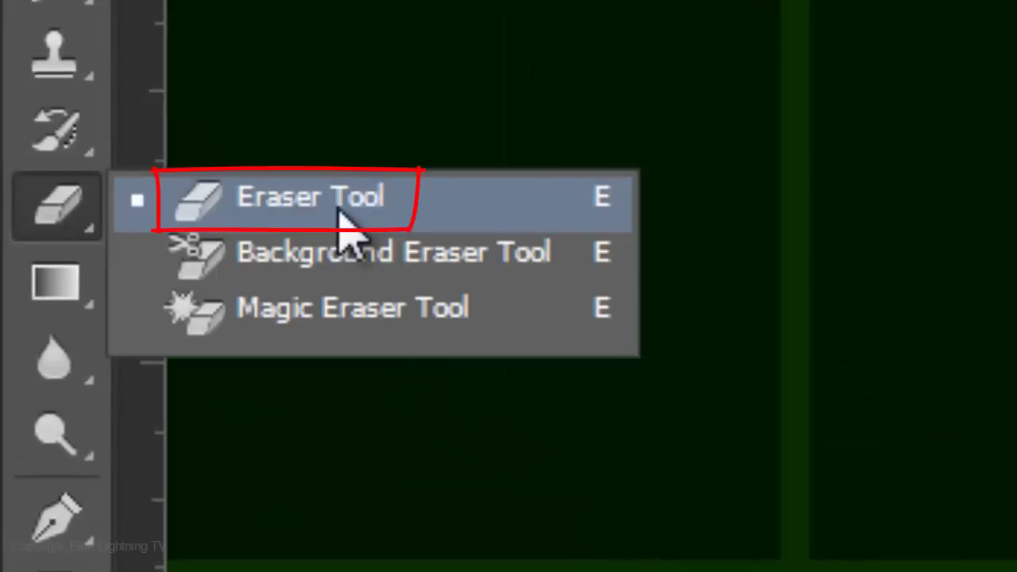
pyautogui.click(345, 228)
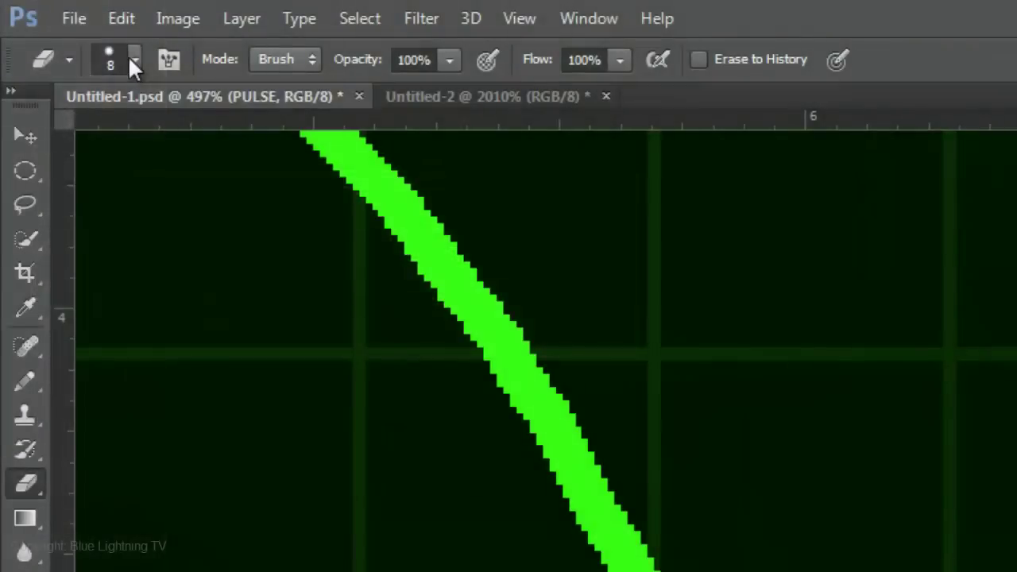
pyautogui.click(134, 61)
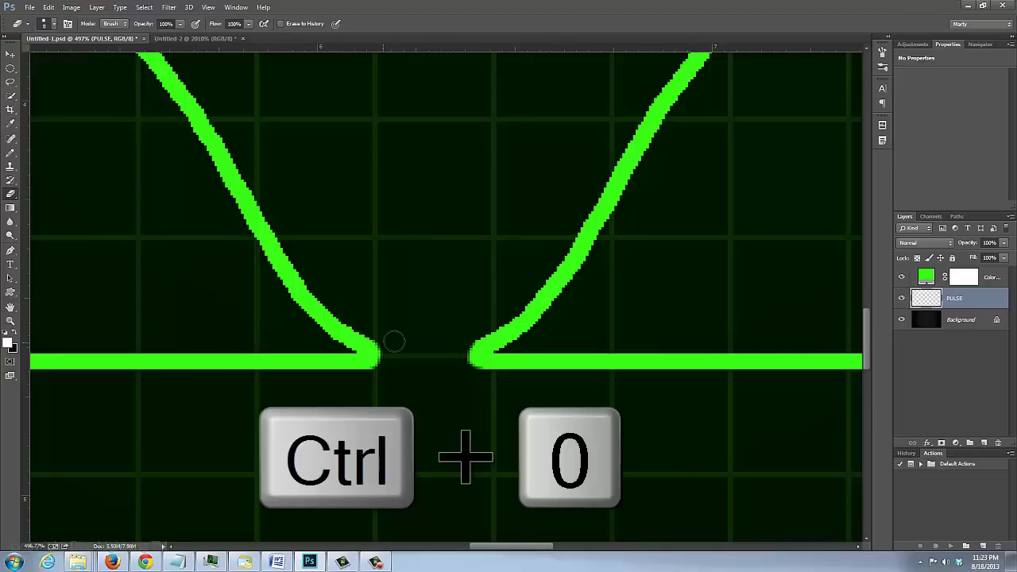
pyautogui.hotkey('ctrl', '0')
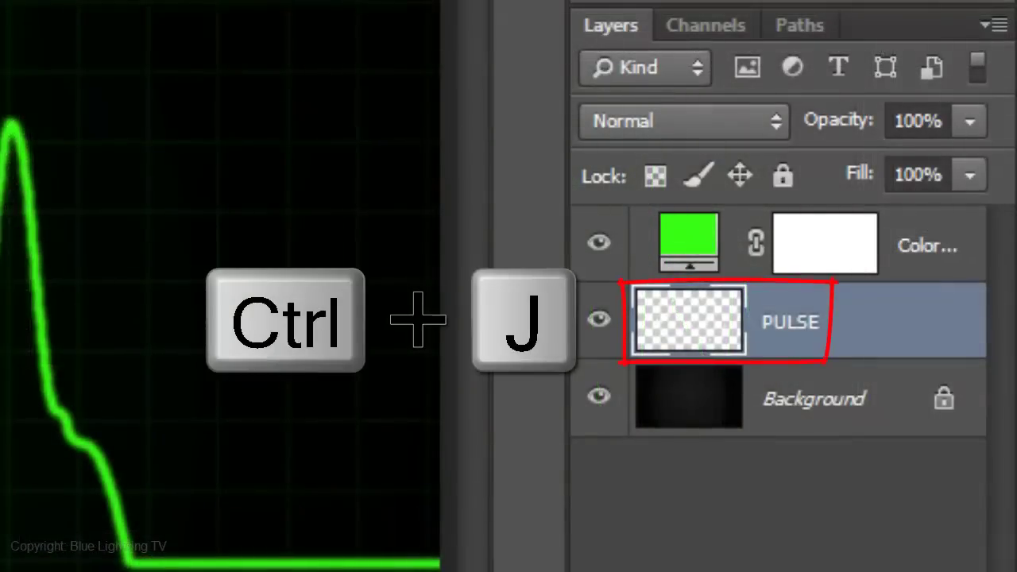
# Duplicate PULSE and give the copy a white Outer Glow: Normal, 100% opacity, 22 px.
pyautogui.hotkey('ctrl', 'j')
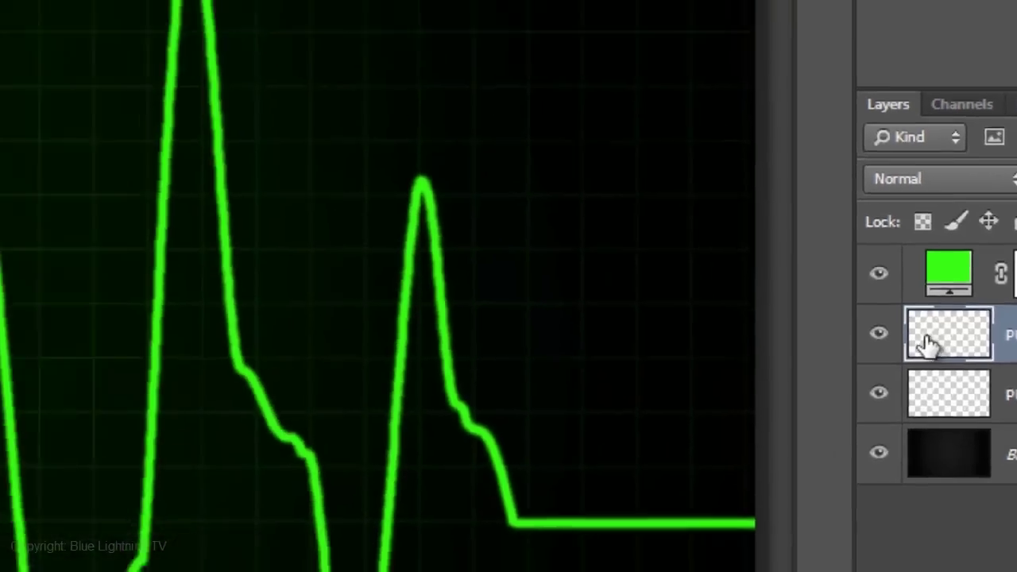
pyautogui.doubleClick(673, 336)
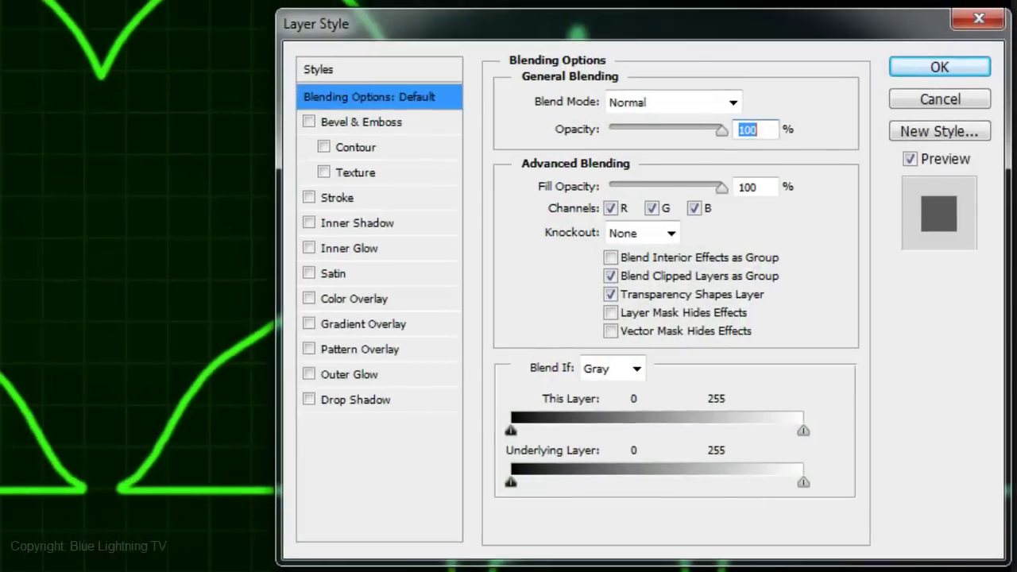
pyautogui.click(370, 374)
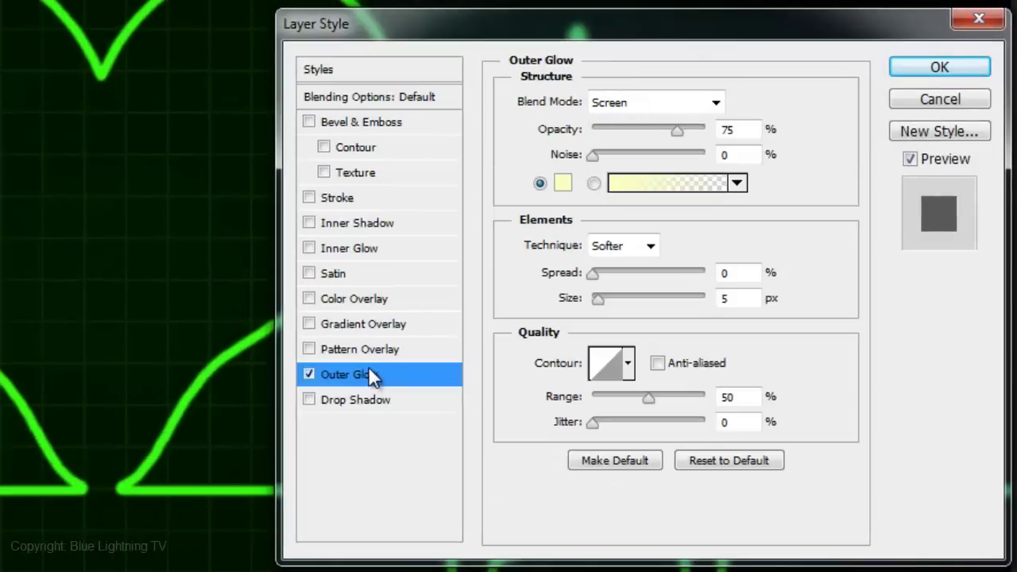
pyautogui.click(716, 102)
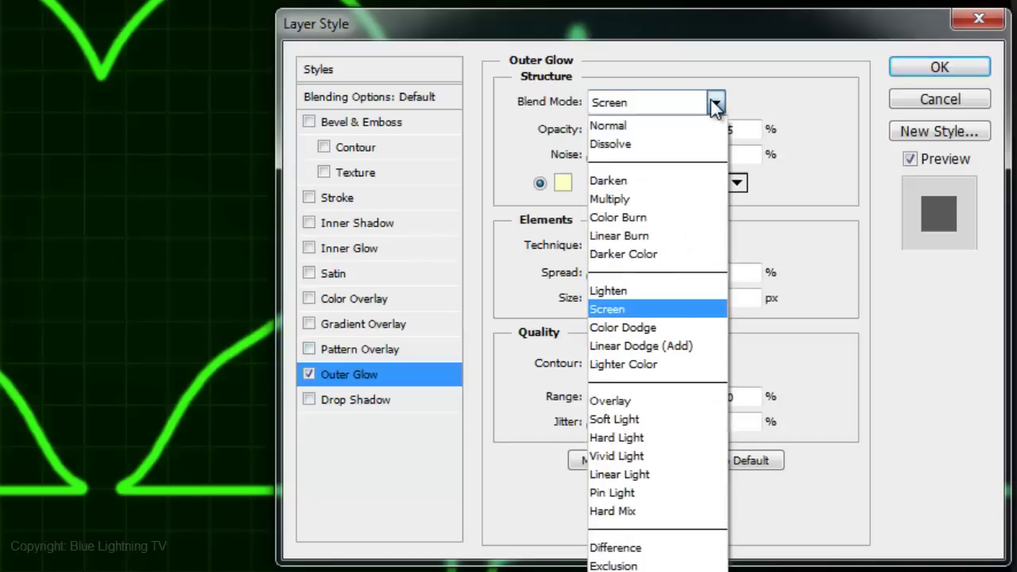
pyautogui.click(705, 127)
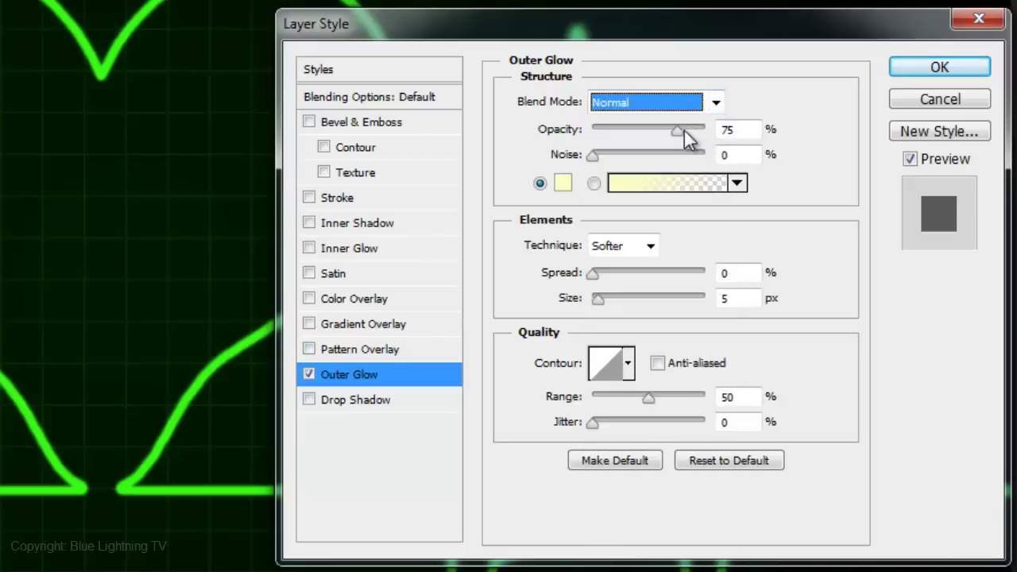
pyautogui.moveTo(682, 130); pyautogui.dragTo(698, 139)
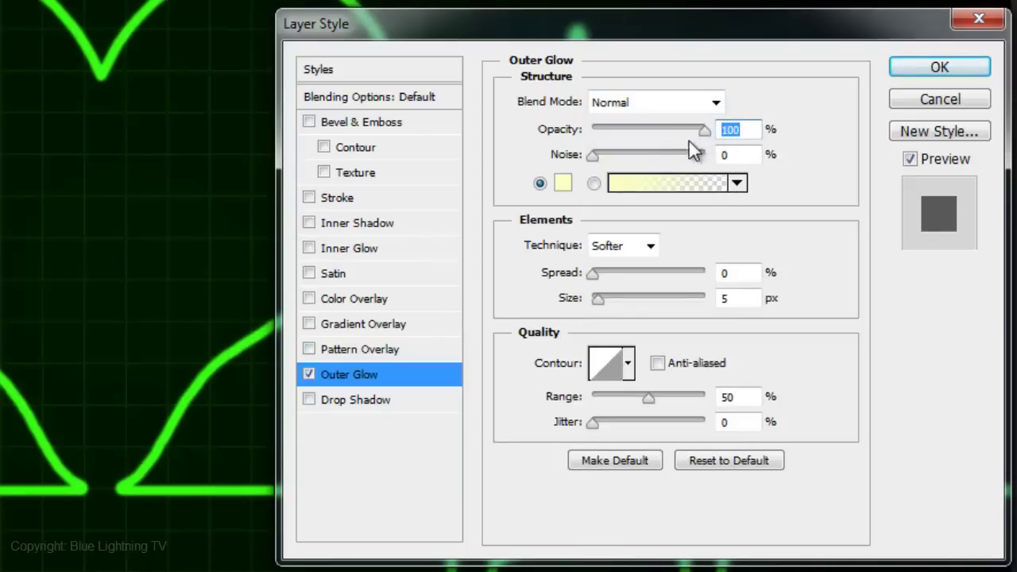
pyautogui.click(564, 185)
pyautogui.moveTo(436, 234)
pyautogui.mouseDown()
pyautogui.moveTo(391, 234)
pyautogui.moveTo(398, 229)
pyautogui.mouseUp()
pyautogui.click(914, 215)
pyautogui.doubleClick(731, 299)
pyautogui.write('22')
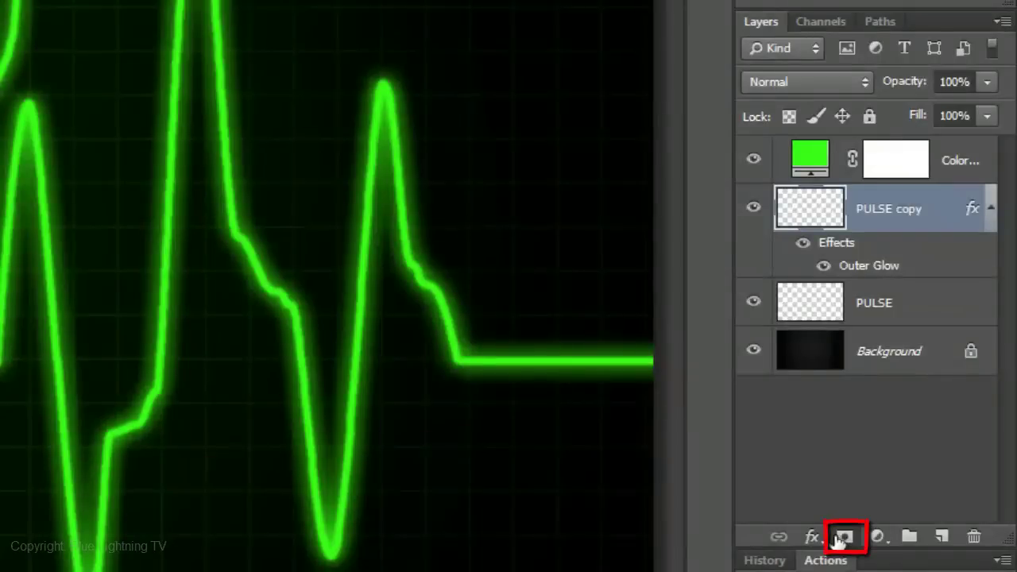
# Add an inverted black mask to PULSE copy and pick a 900 px, 0% hardness brush.
pyautogui.click(843, 538)
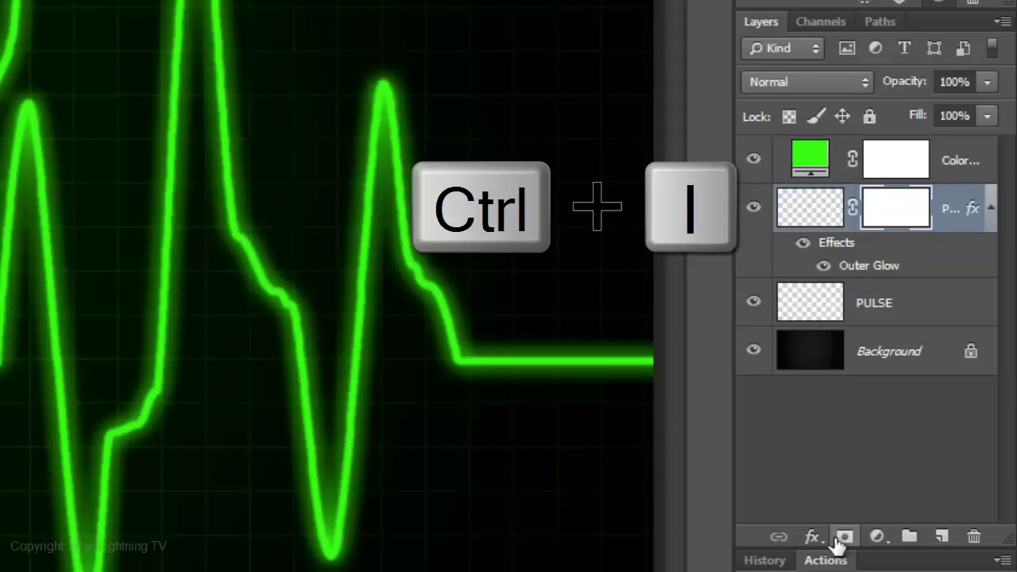
pyautogui.hotkey('ctrl', 'i')
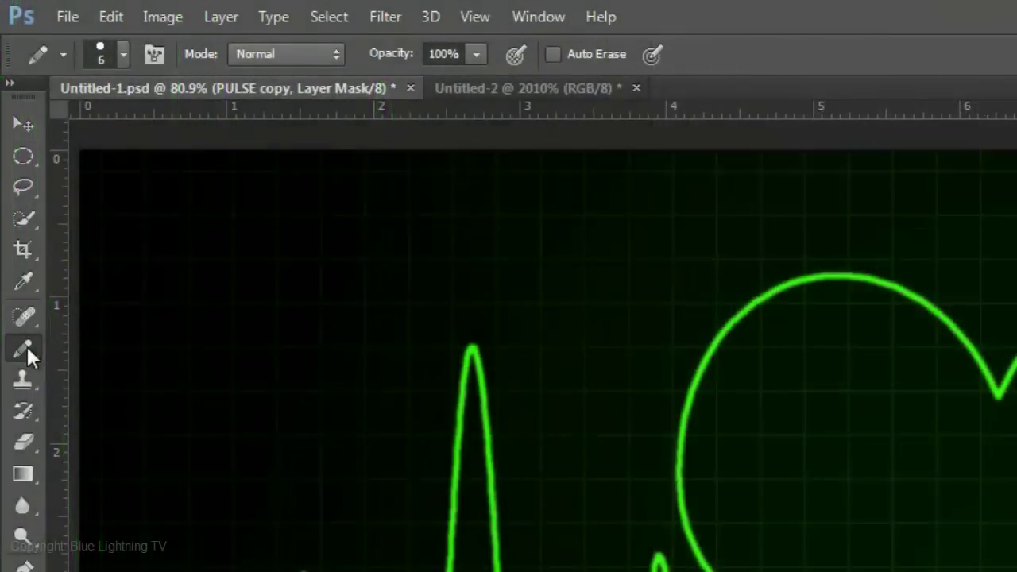
pyautogui.moveTo(27, 345); pyautogui.dragTo(101, 343)
pyautogui.click(124, 57)
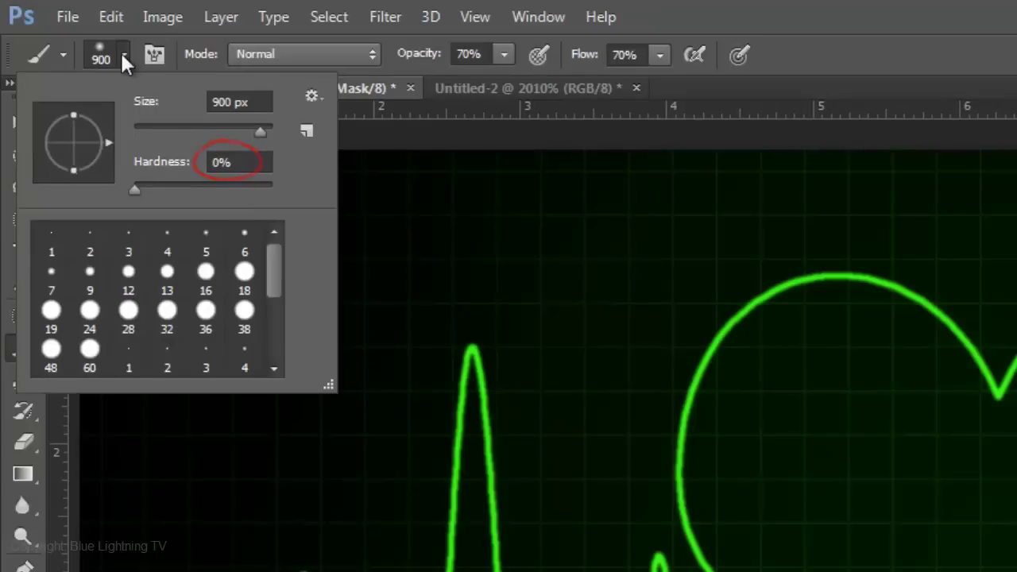
pyautogui.click(122, 53)
# Set brush opacity and flow to 100% and paint white over the heart.
pyautogui.click(501, 54)
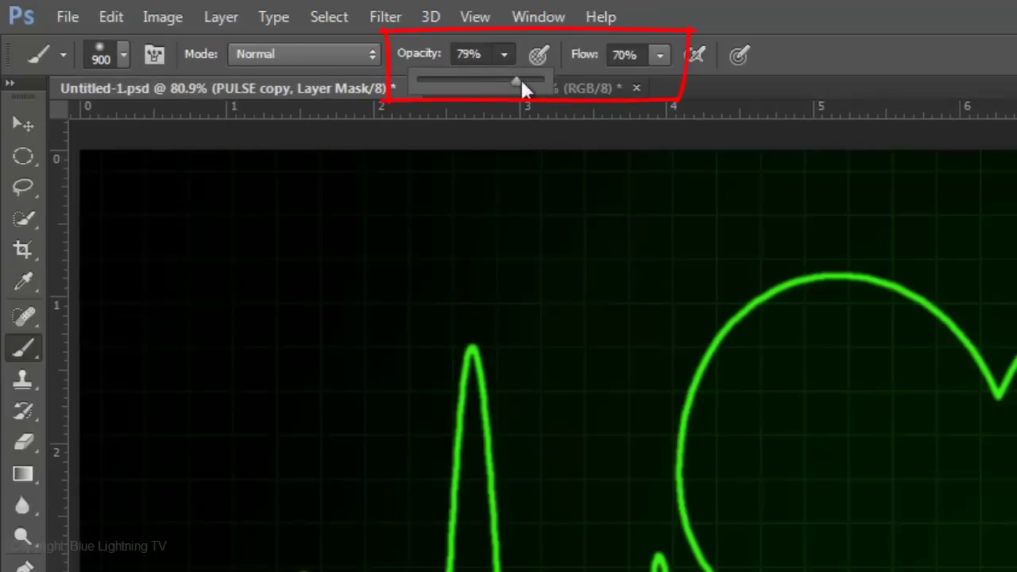
pyautogui.moveTo(532, 80); pyautogui.dragTo(737, 80)
pyautogui.click(659, 55)
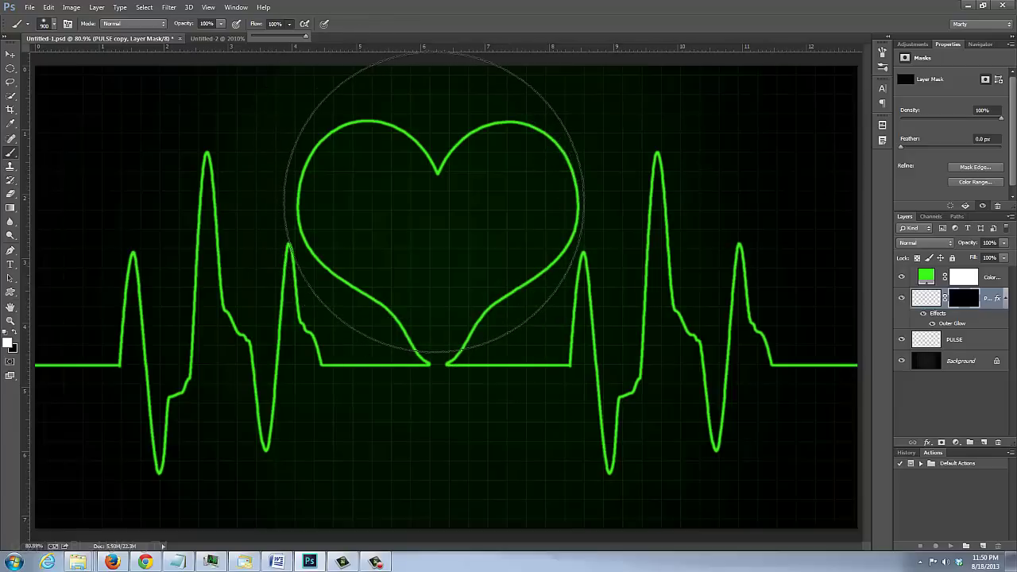
pyautogui.click(436, 208)
pyautogui.click(440, 208)
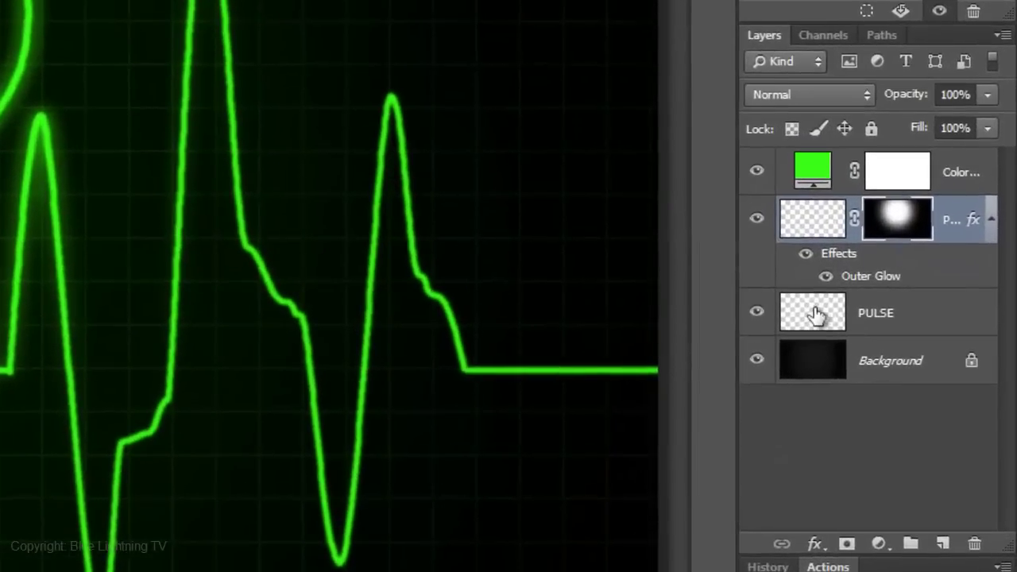
# Add an inverted mask to PULSE and paint white at the centre with a 1500 px brush.
pyautogui.click(819, 316)
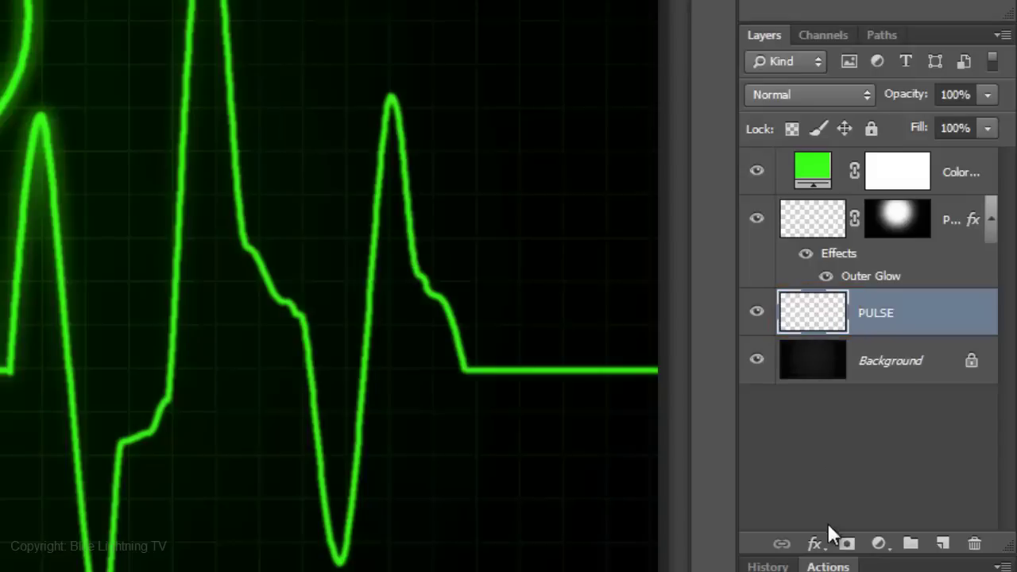
pyautogui.click(848, 545)
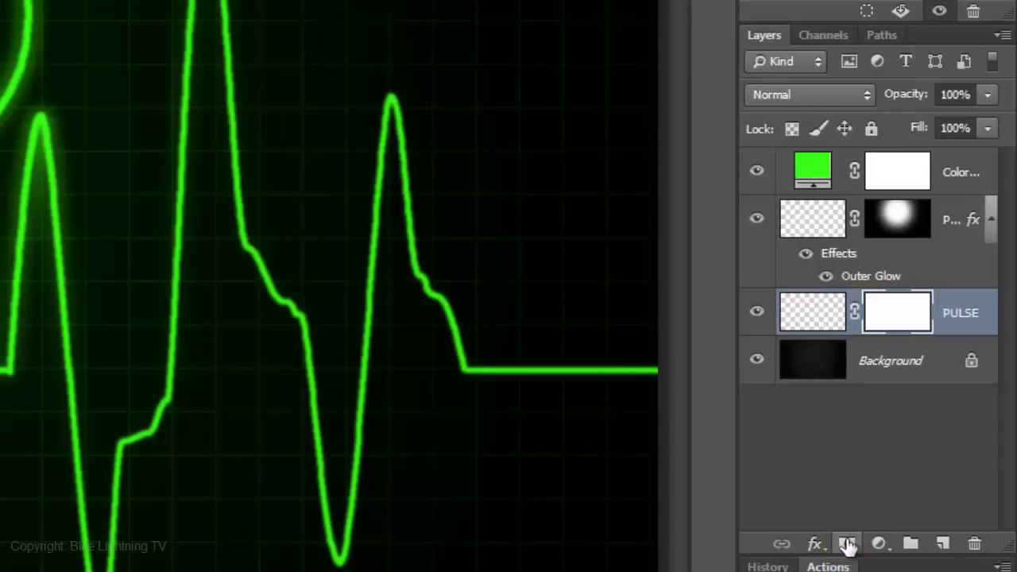
pyautogui.hotkey('ctrl', 'i')
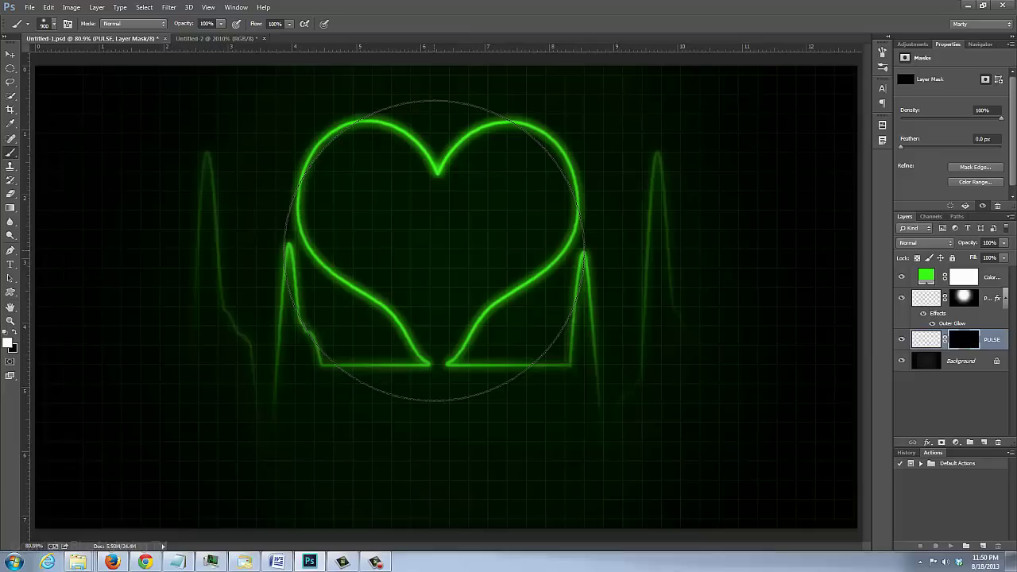
pyautogui.press(']')
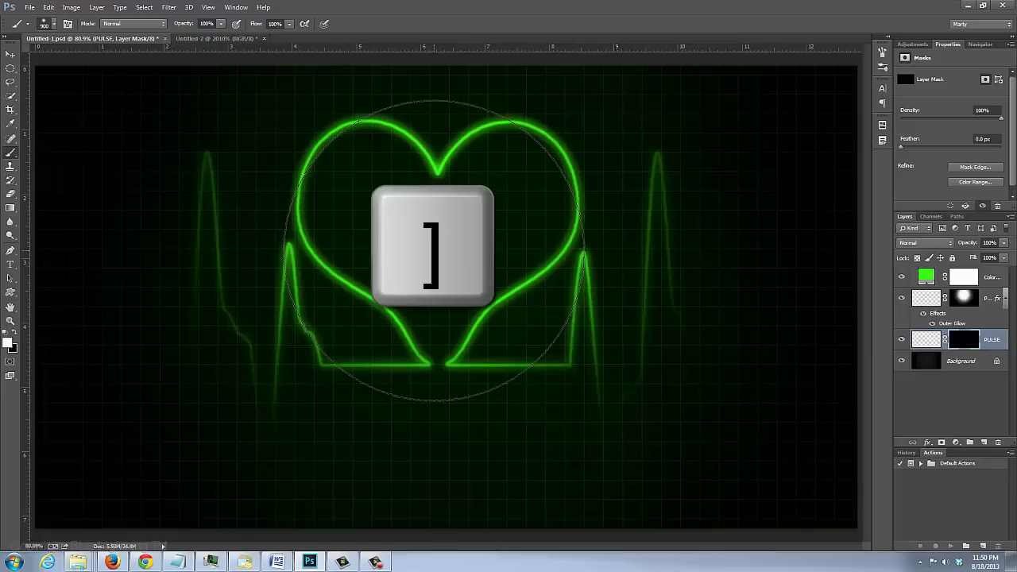
pyautogui.press(']')
pyautogui.press(']')
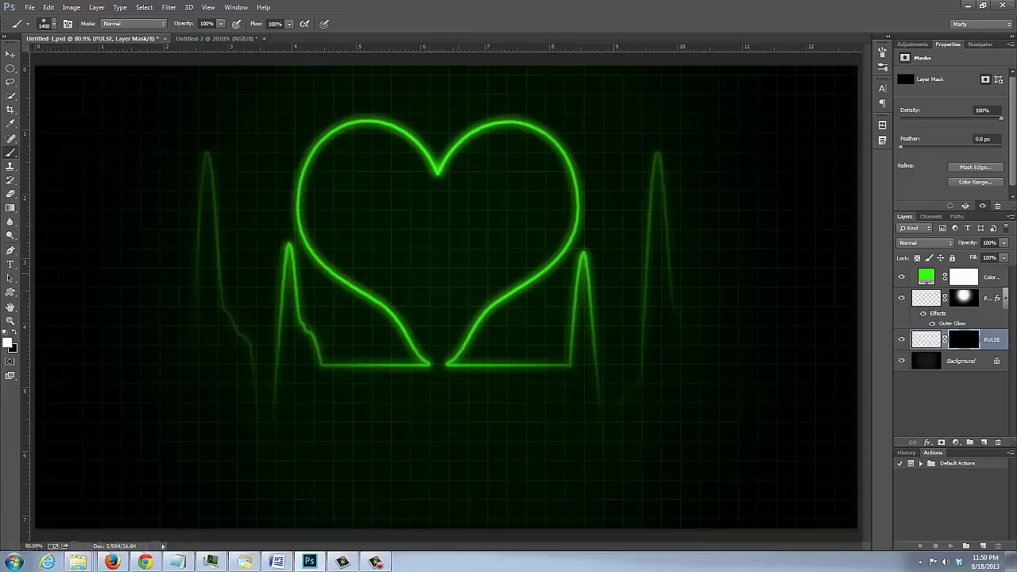
pyautogui.press(']')
pyautogui.click(445, 296)
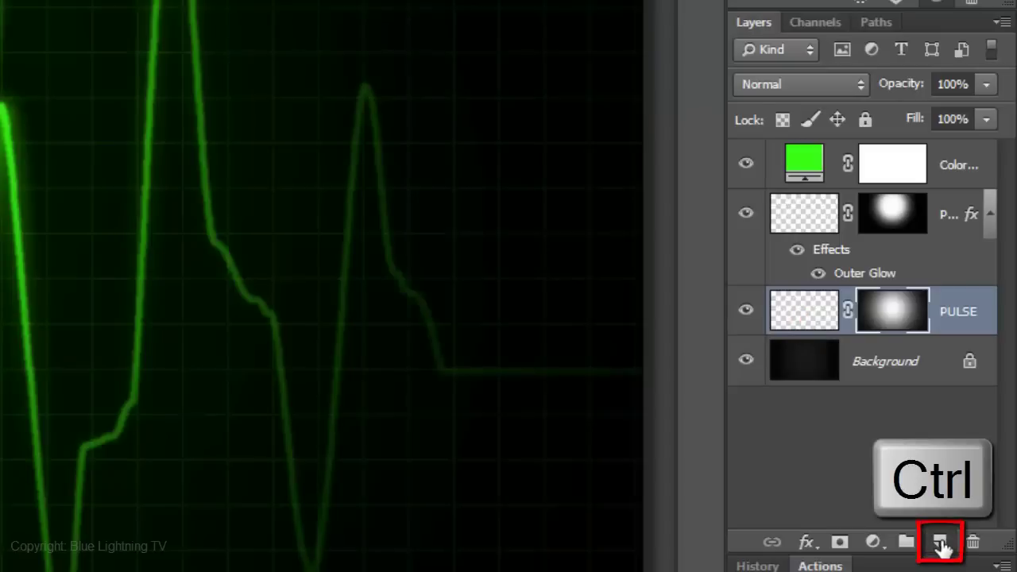
# Add an empty Layer 1 below PULSE and set the brush opacity to 15%.
pyautogui.keyDown('ctrl'); pyautogui.click(940, 543); pyautogui.keyUp('ctrl')
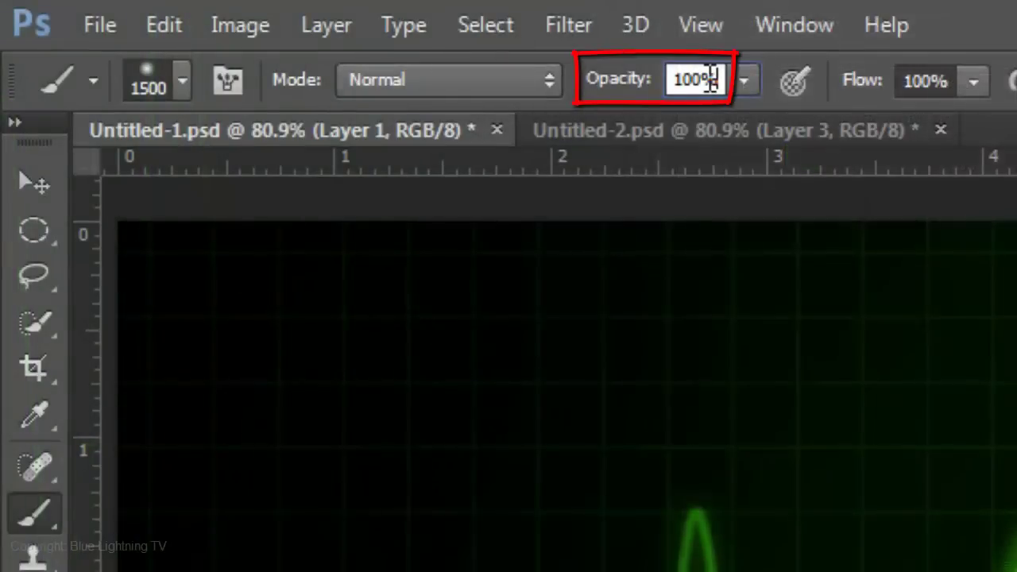
pyautogui.moveTo(711, 79); pyautogui.dragTo(672, 79)
pyautogui.write('15')
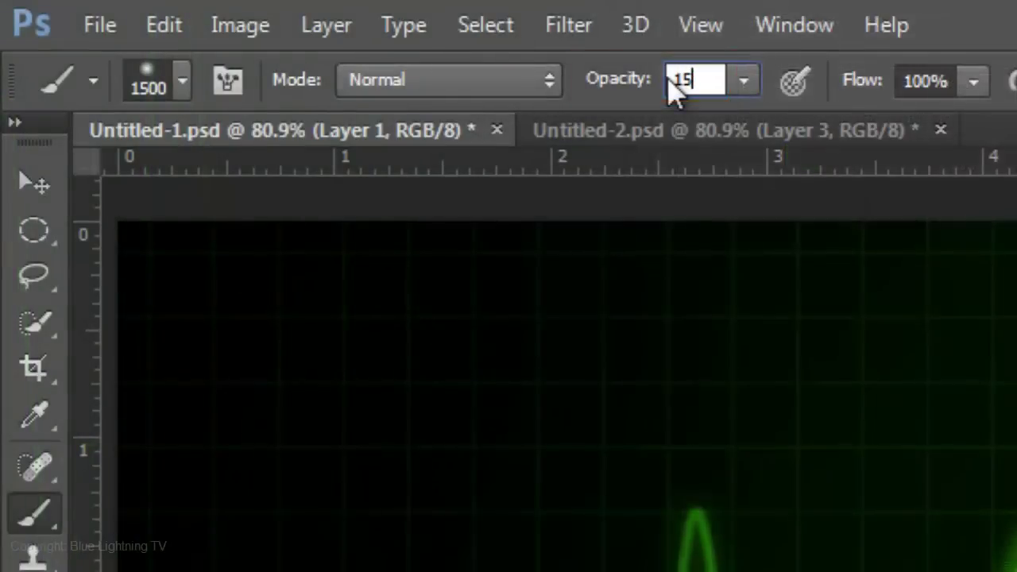
pyautogui.press('Return')
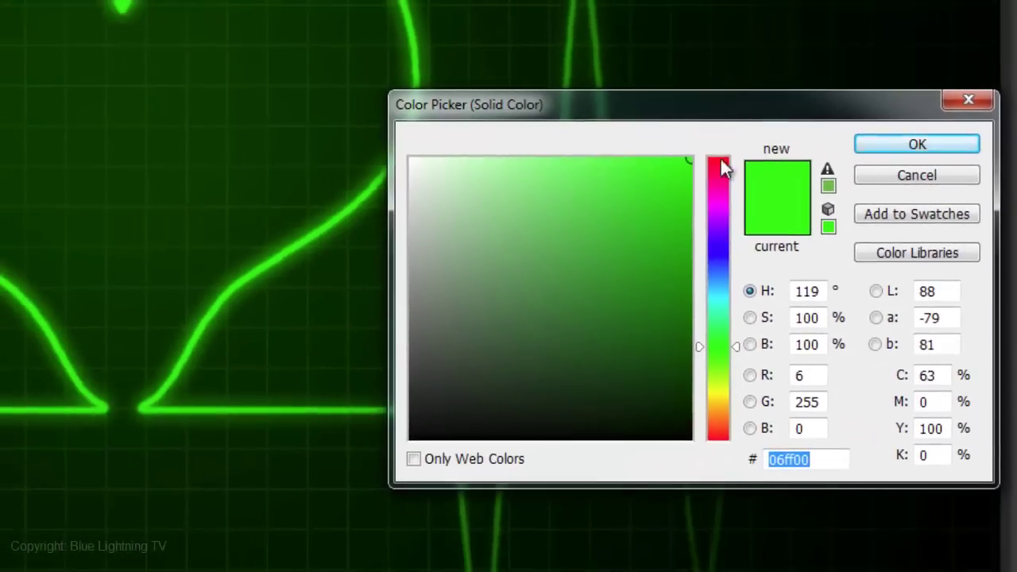
# Change the Solid Color fill layer's colour to #ff0000.
pyautogui.click(721, 160)
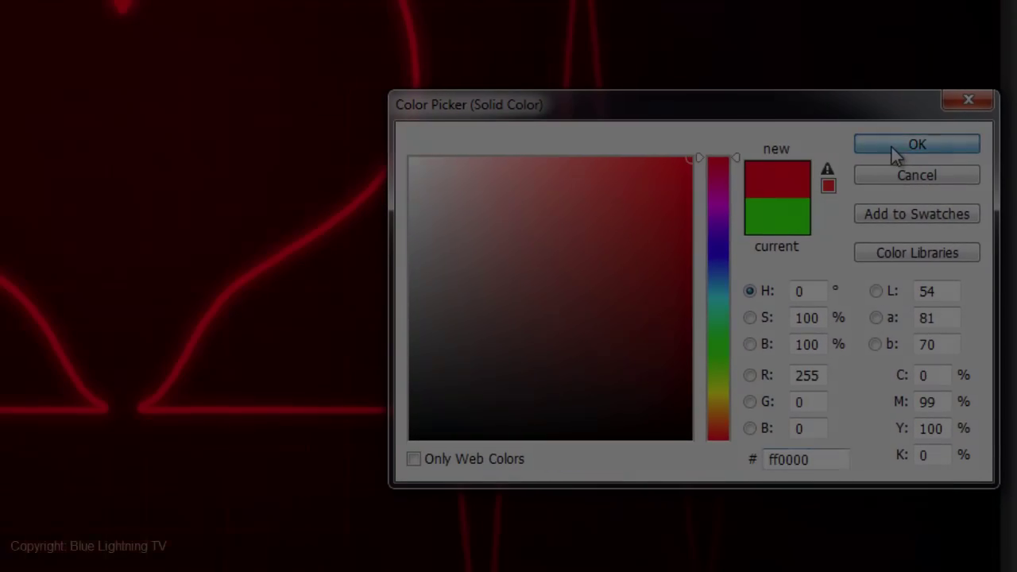